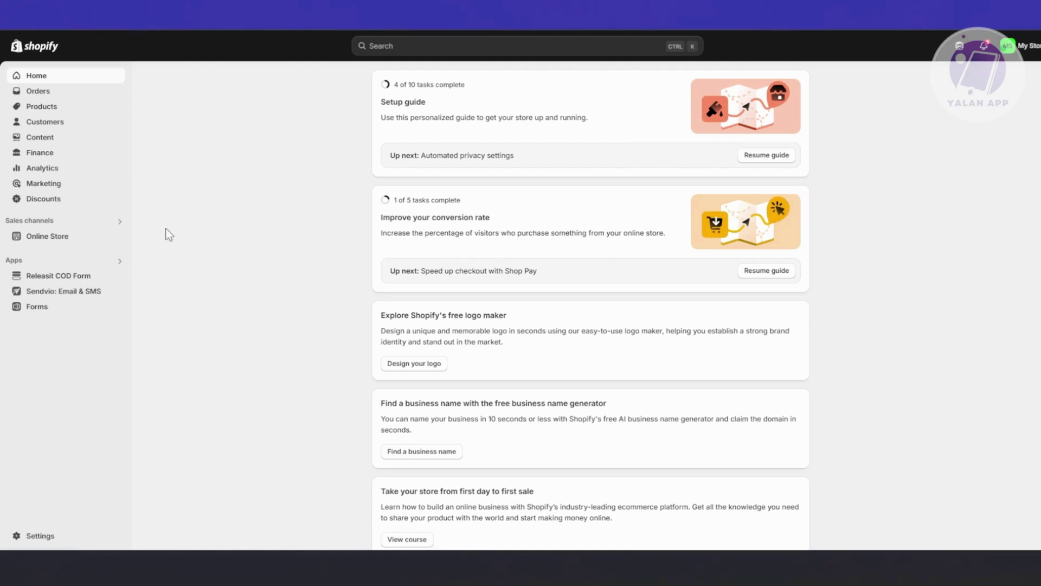
# Open the Shopify App Store from the store's apps and sales channels settings
pyautogui.click(35, 534)
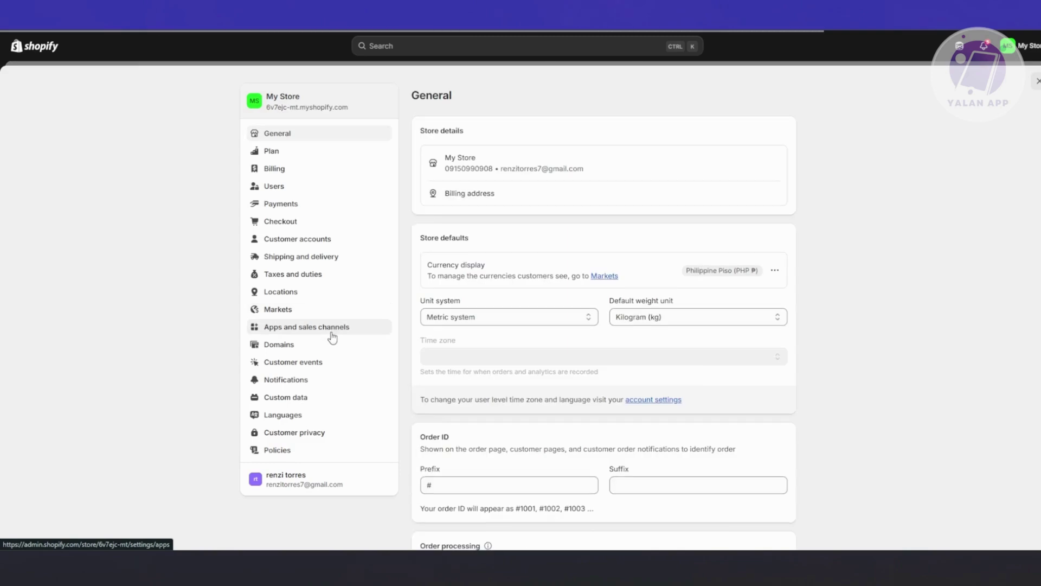
pyautogui.click(333, 327)
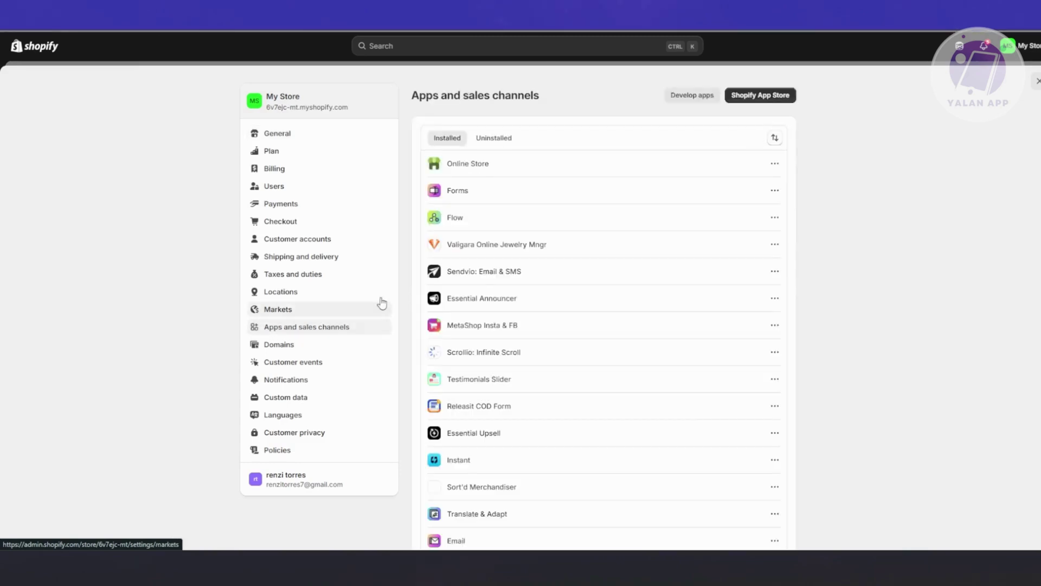
pyautogui.click(763, 96)
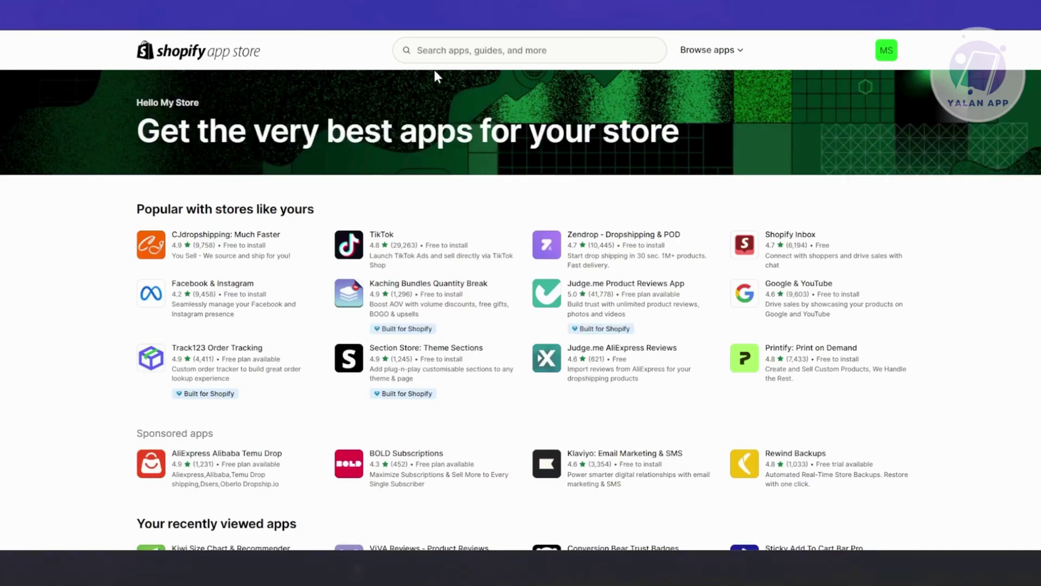
# Search the app store for Kiwi Size Chart & Recommender and open its listing
pyautogui.click(458, 56)
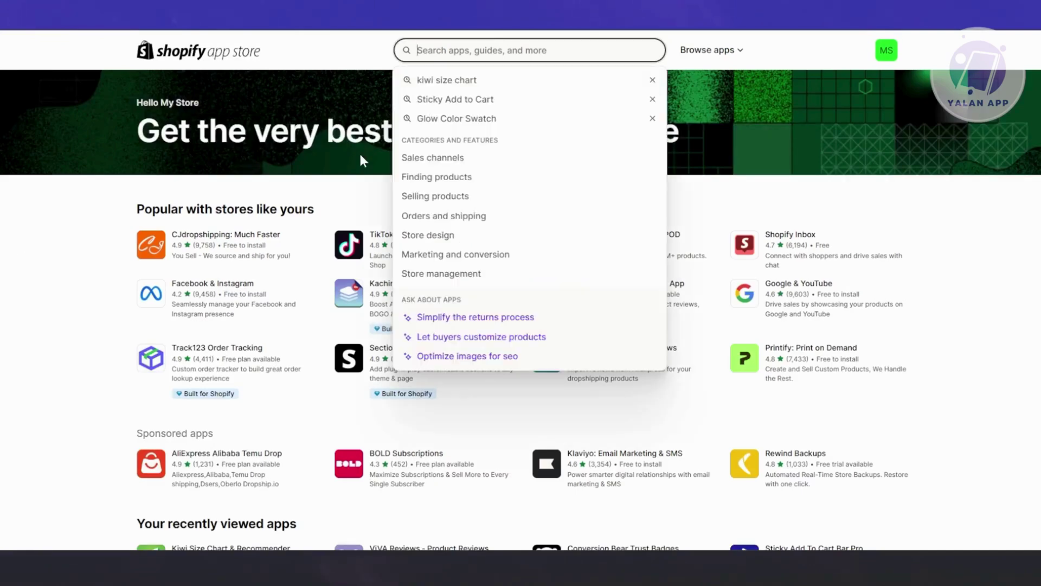
pyautogui.write('Kiwi Size Chart & Recommender')
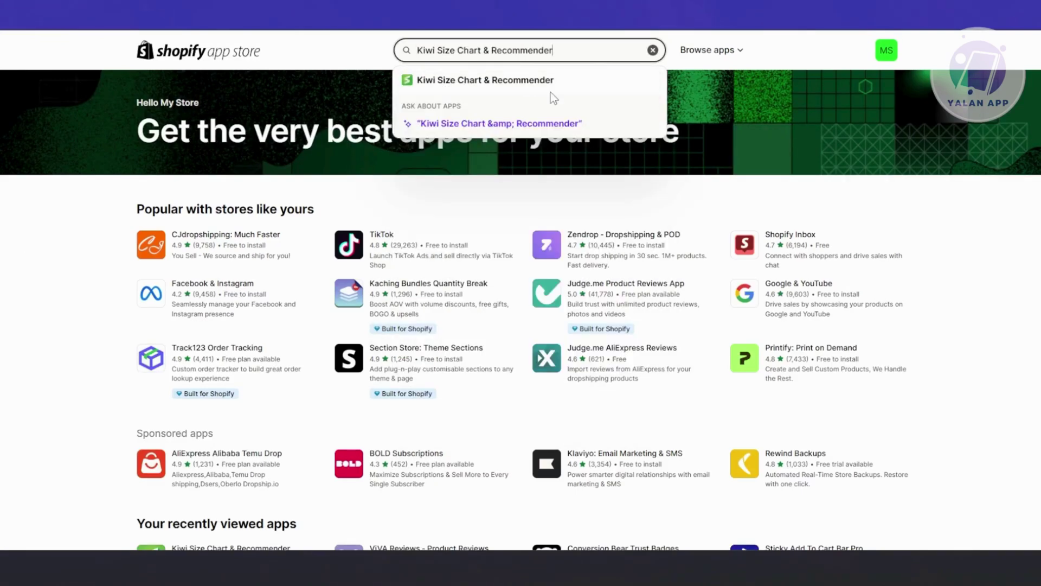
pyautogui.click(497, 80)
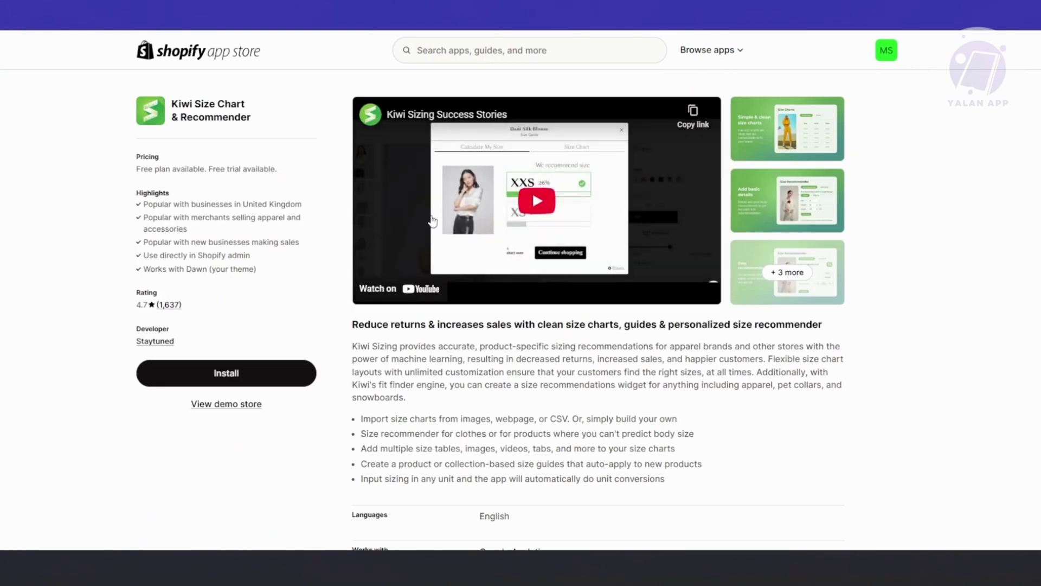
# Review the app's pricing plans, including the Free Plan's features and the Premium plan's trial offer
pyautogui.scroll(-5, 290, 240)
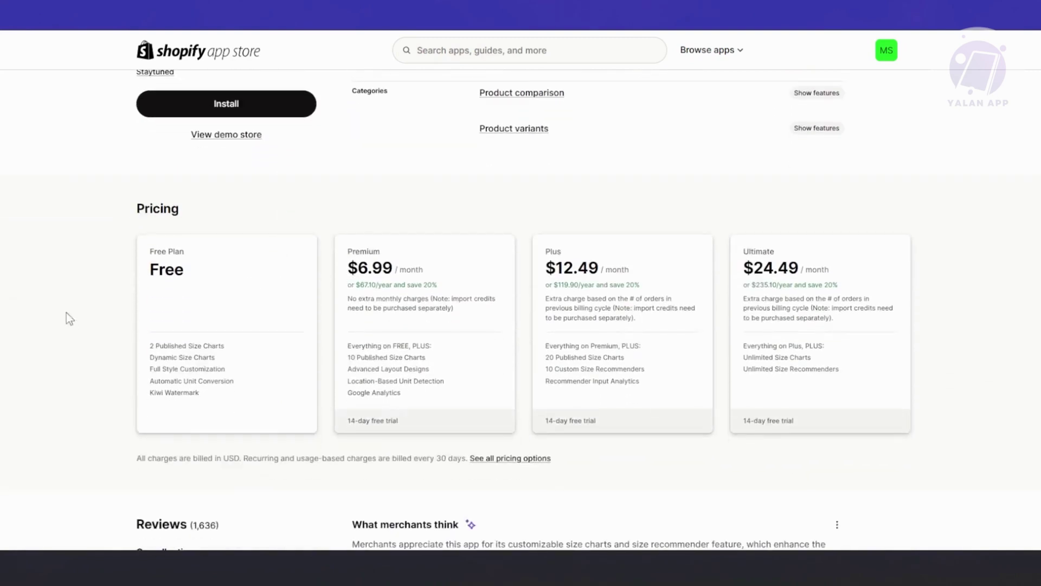
pyautogui.moveTo(145, 347); pyautogui.dragTo(223, 397)
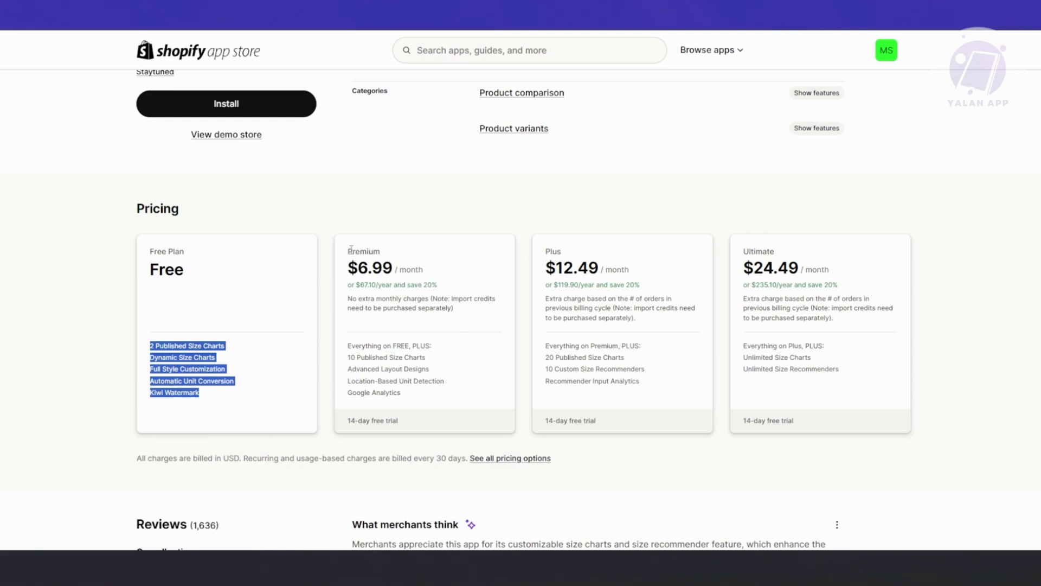
pyautogui.moveTo(352, 251); pyautogui.dragTo(396, 248)
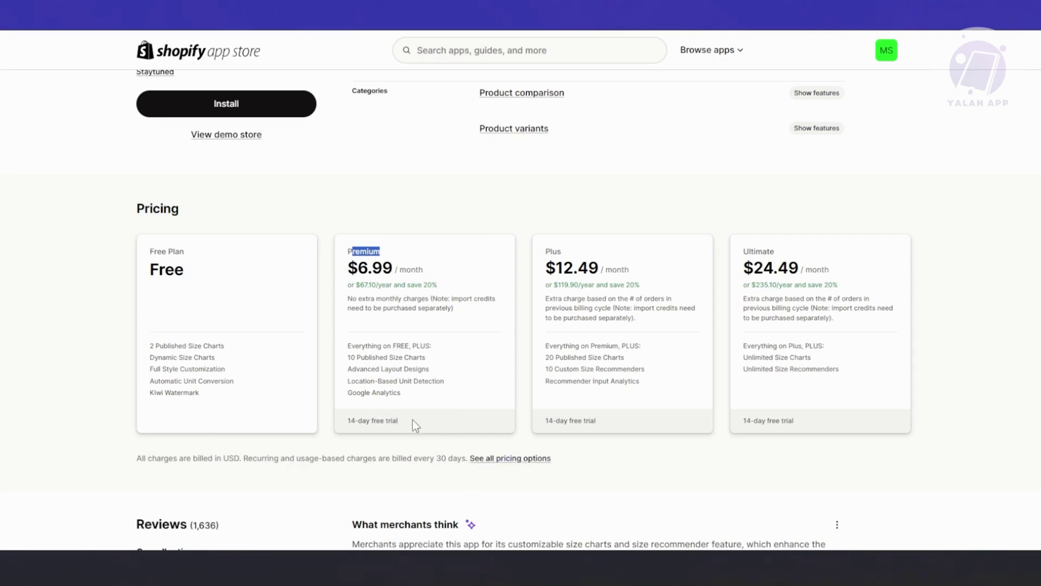
pyautogui.moveTo(412, 419); pyautogui.dragTo(346, 423)
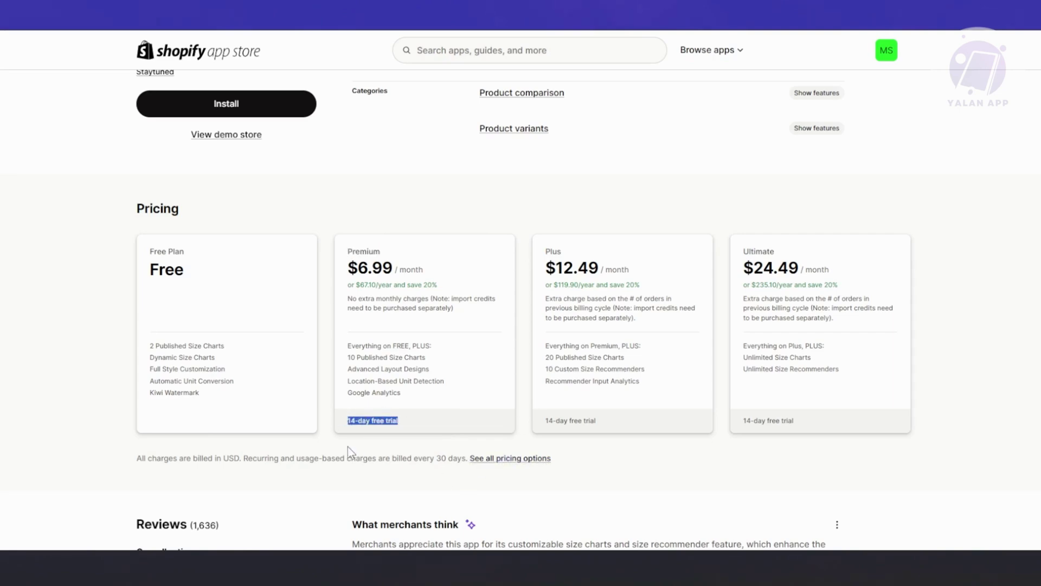
pyautogui.scroll(5, 361, 440)
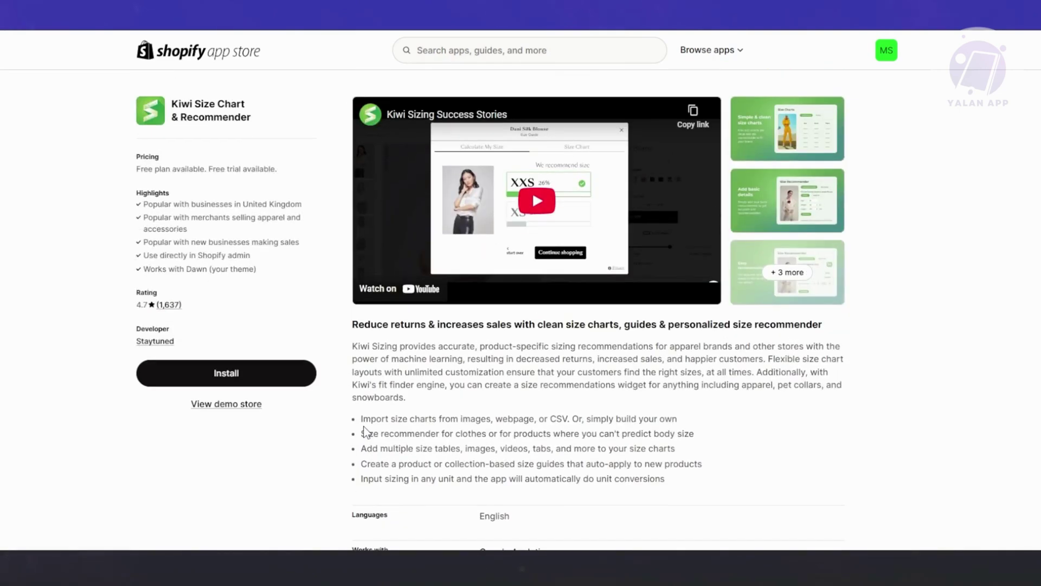
# Install Kiwi Size Chart & Recommender on the store and begin its welcome setup
pyautogui.click(287, 374)
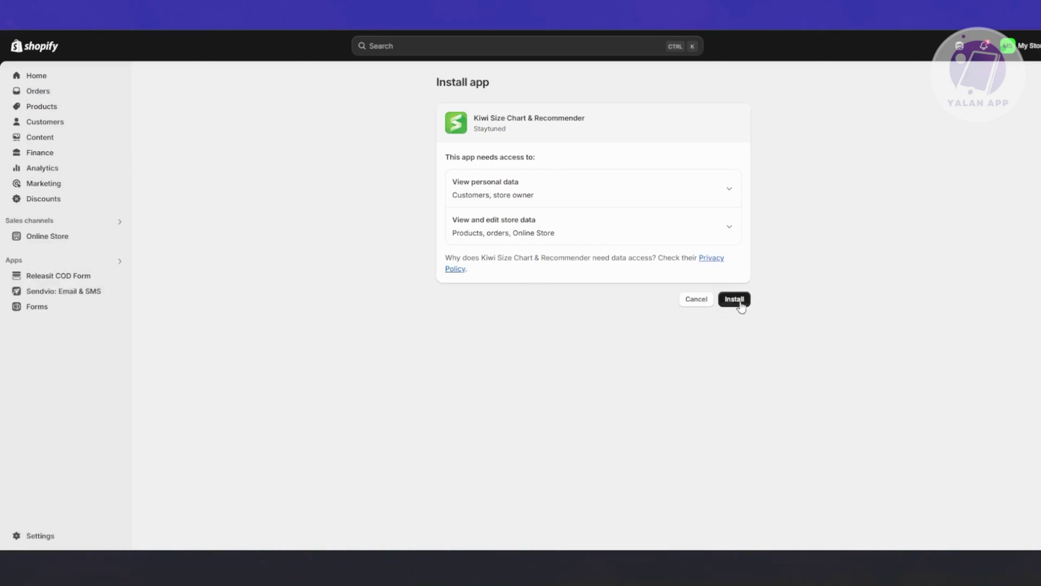
pyautogui.click(739, 302)
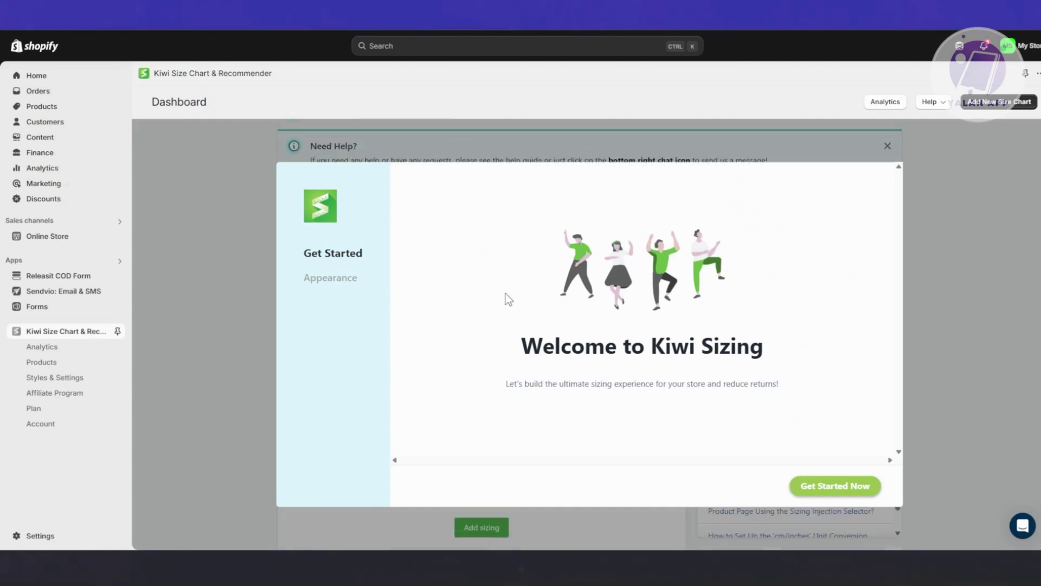
pyautogui.click(810, 491)
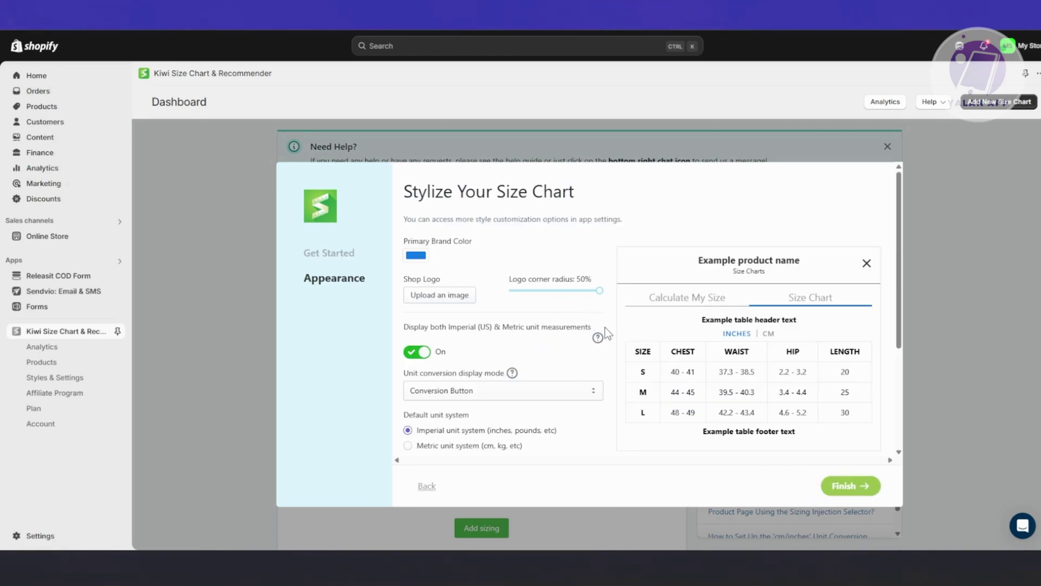
# Set the size chart's primary brand color to the brown preset 8B572A
pyautogui.click(412, 258)
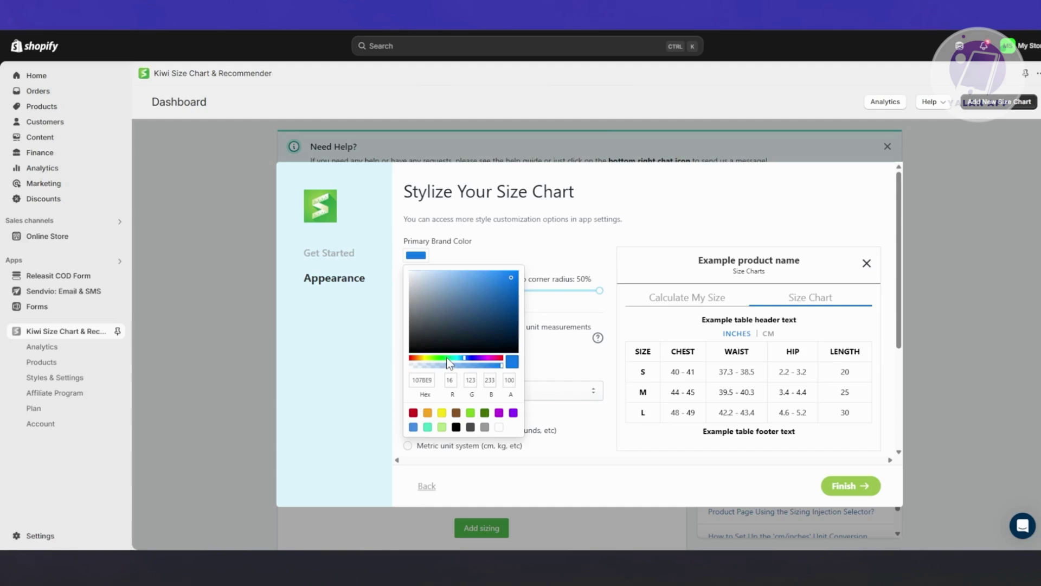
pyautogui.click(456, 413)
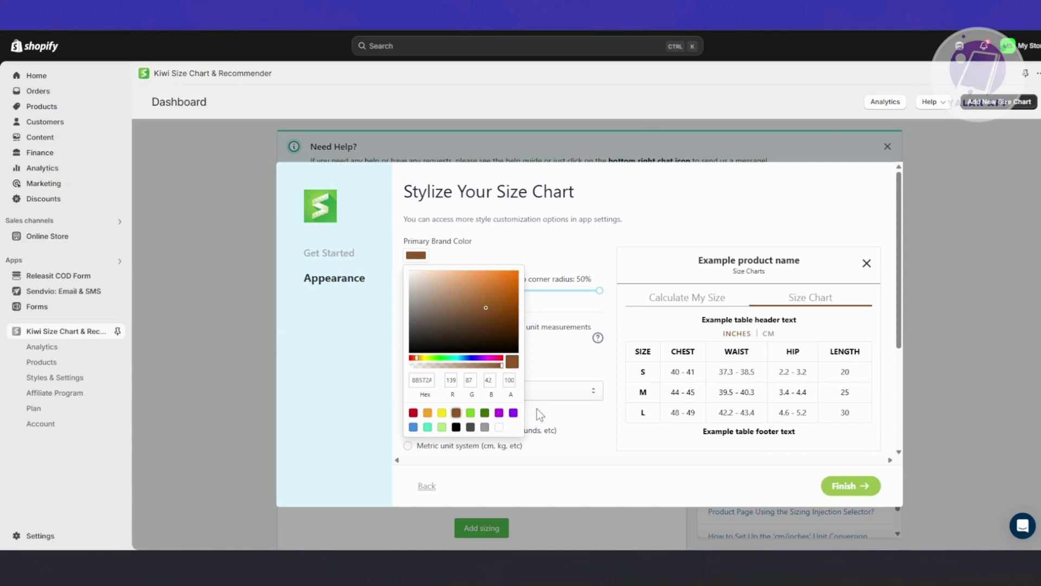
pyautogui.click(570, 354)
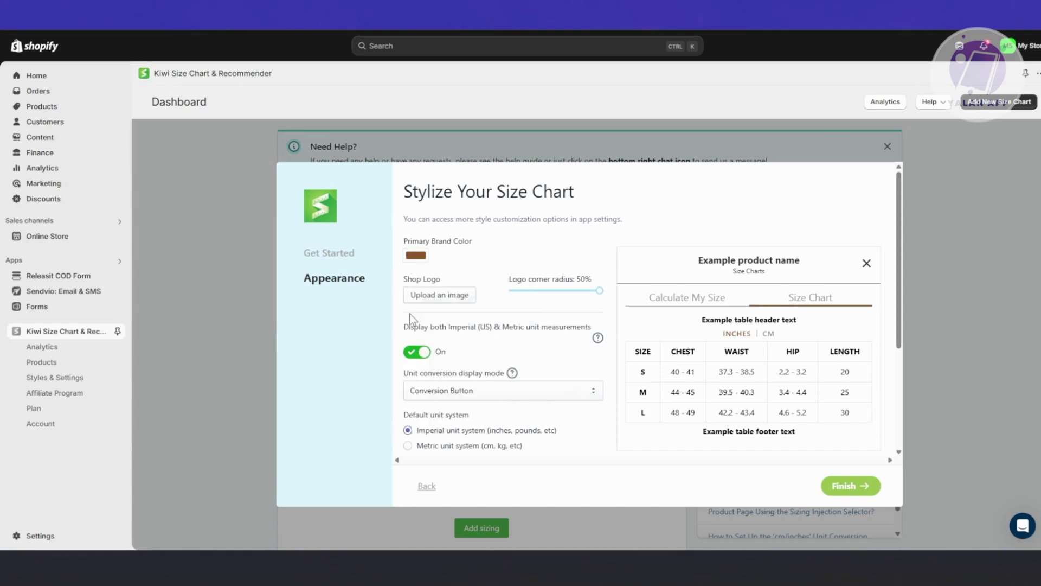
# Upload 3dgifmaker68447.gif from Downloads and add it as the shop logo, keeping its automatic dimensions
pyautogui.click(421, 296)
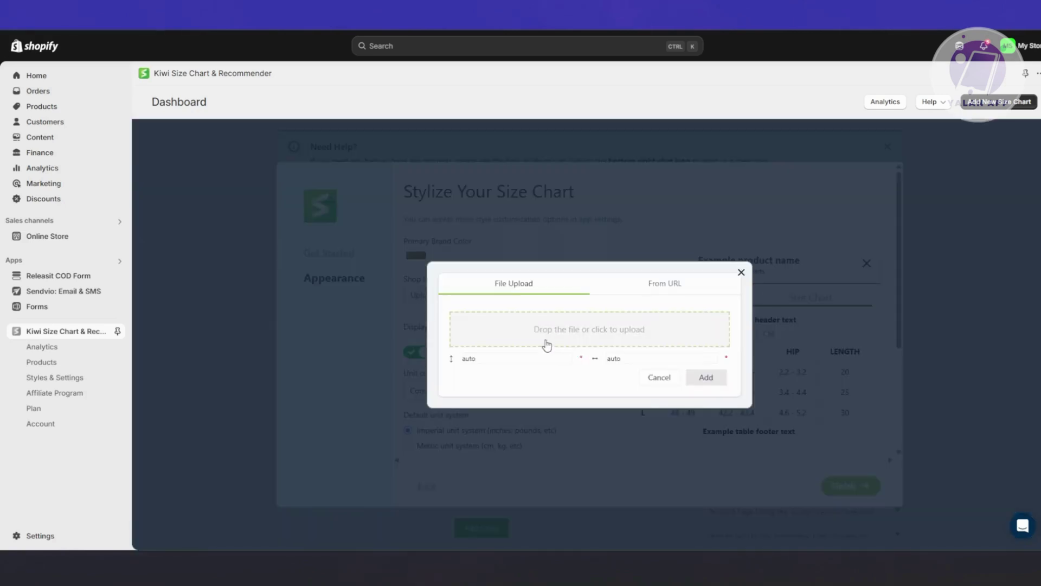
pyautogui.click(633, 291)
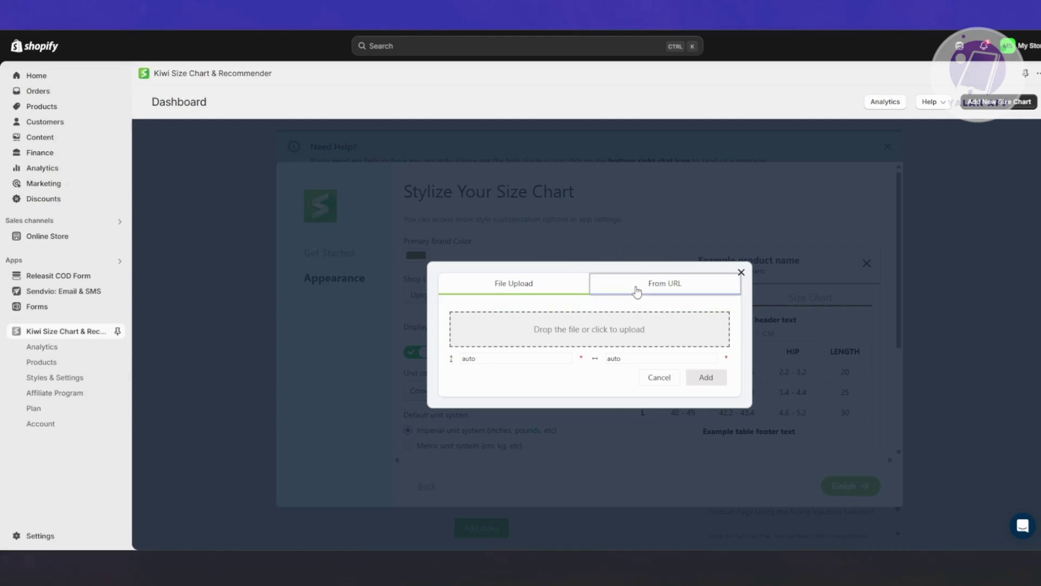
pyautogui.click(536, 286)
pyautogui.click(553, 324)
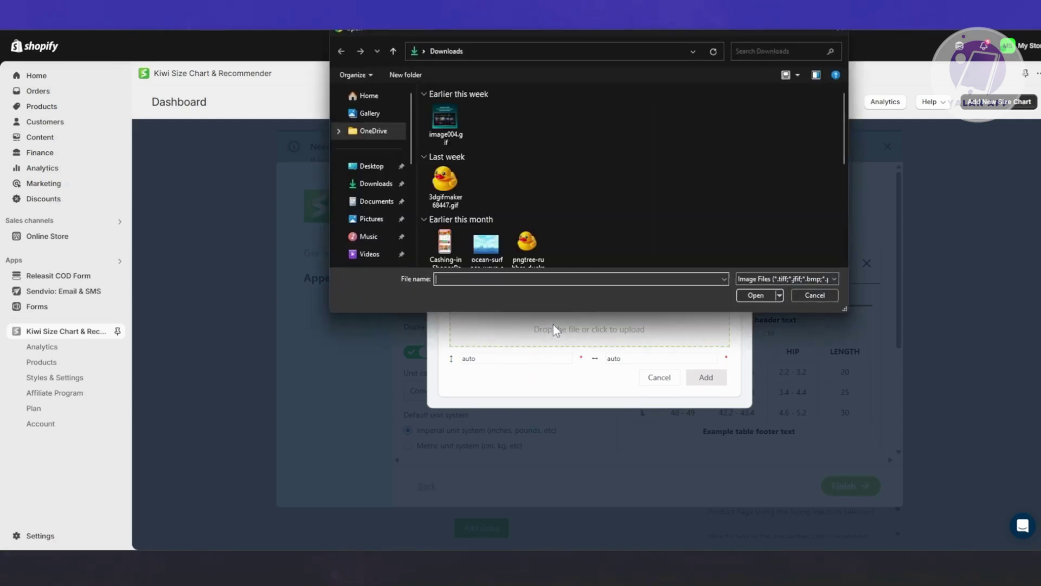
pyautogui.scroll(-2, 582, 195)
pyautogui.scroll(-2, 582, 196)
pyautogui.scroll(4, 583, 196)
pyautogui.click(448, 185)
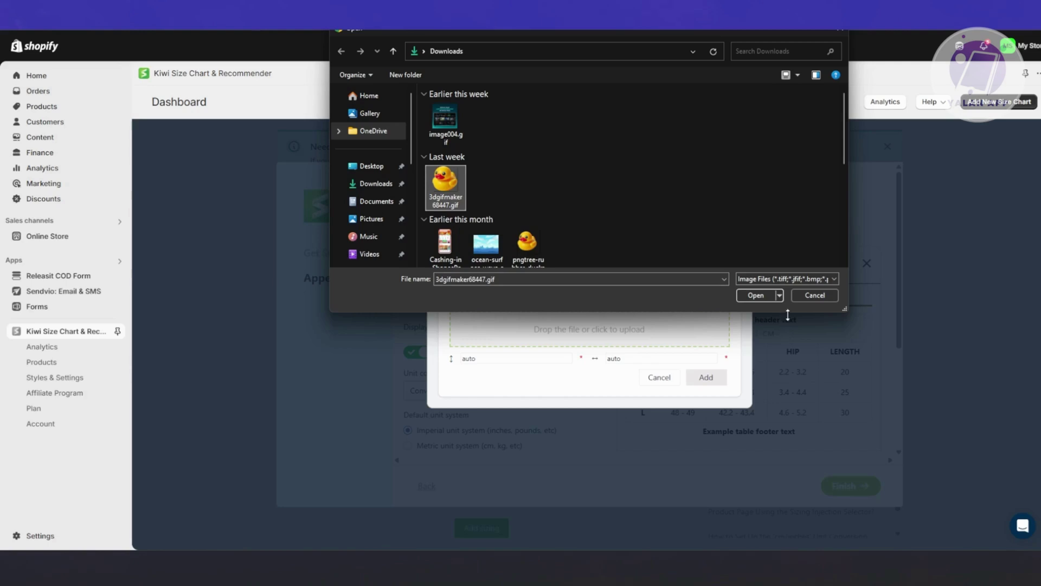
pyautogui.click(757, 295)
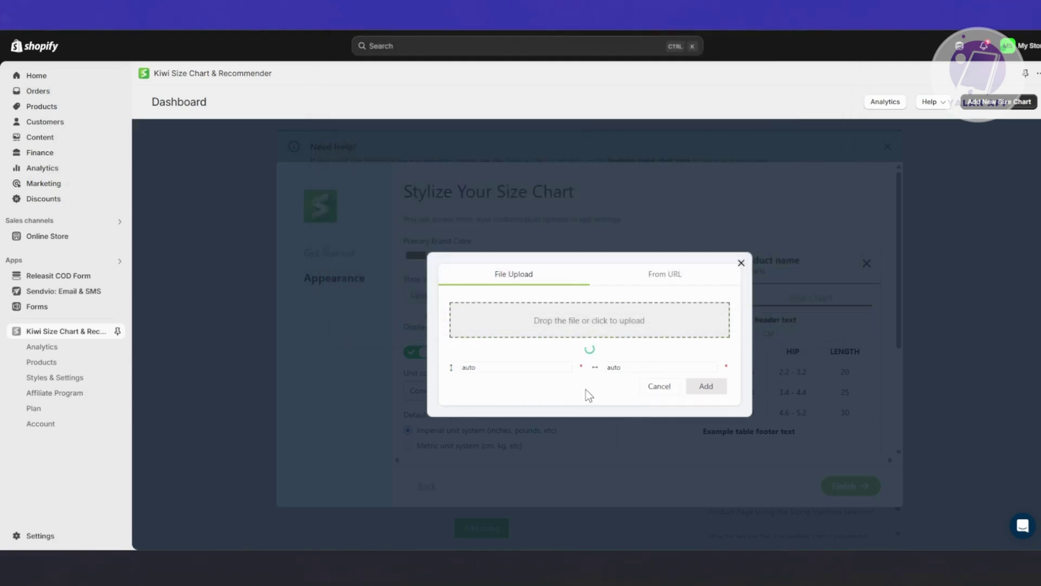
pyautogui.moveTo(493, 323)
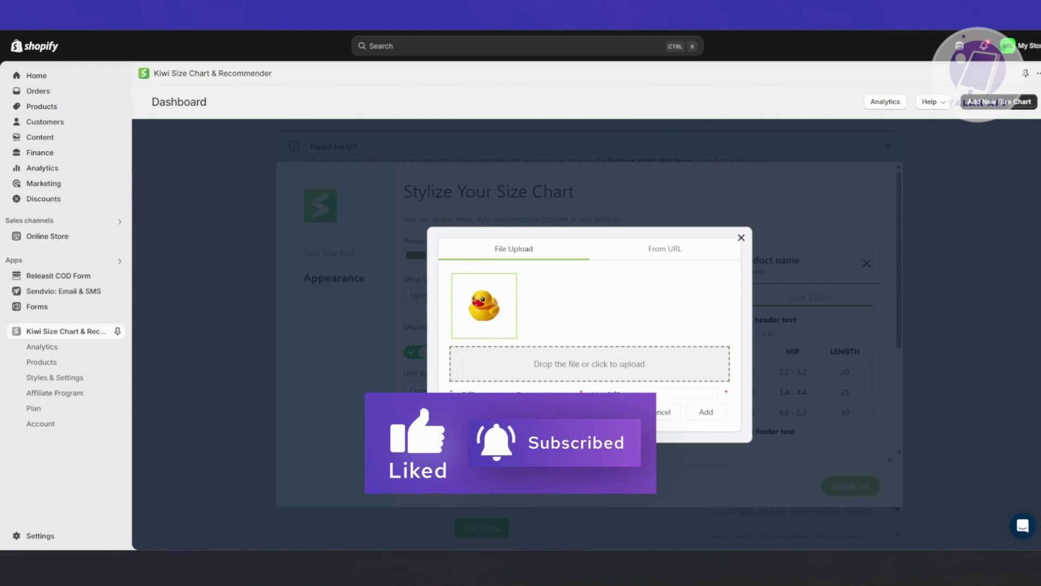
pyautogui.click(550, 396)
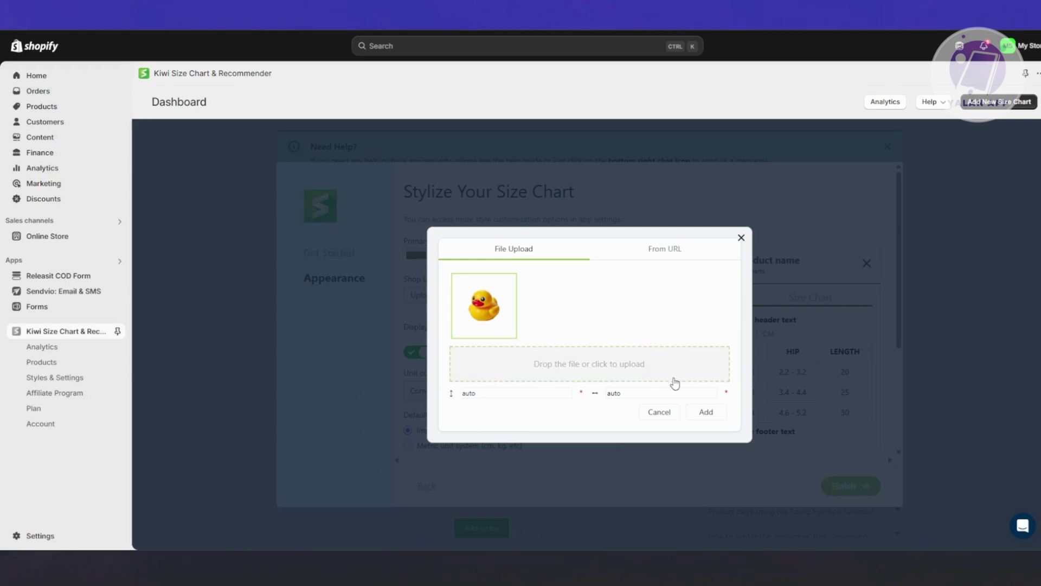
pyautogui.click(707, 413)
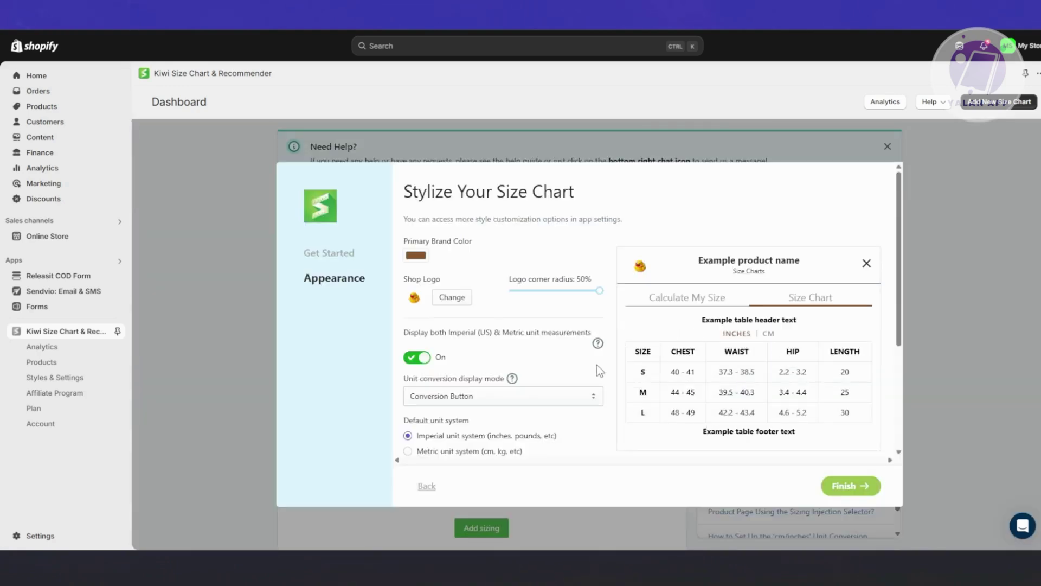
# Examine the size chart's unit conversion modes, default unit system, link text, chart icon choices, pop-up header options and preview
pyautogui.scroll(-1, 539, 355)
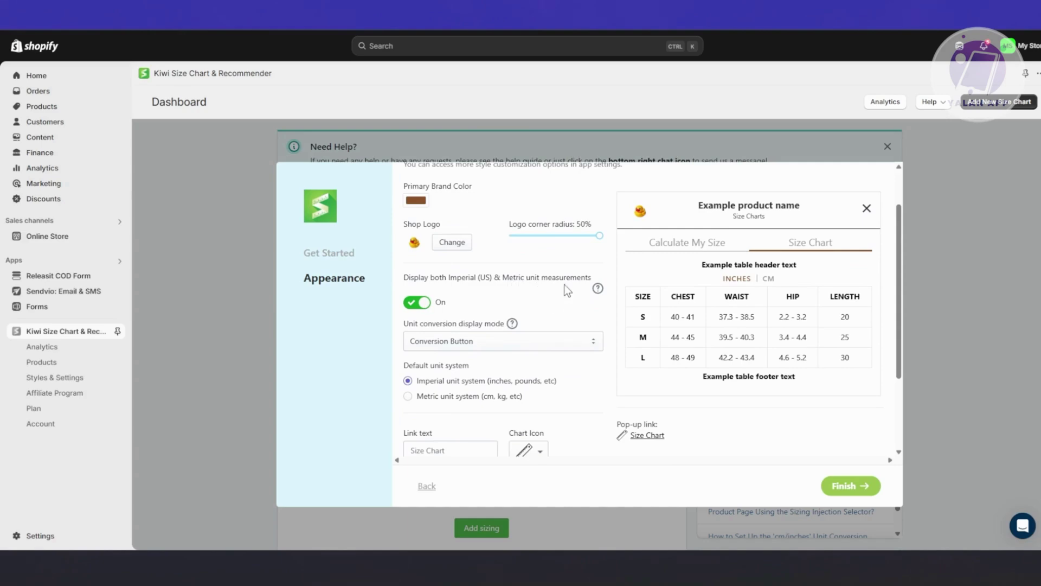
pyautogui.scroll(-1, 578, 295)
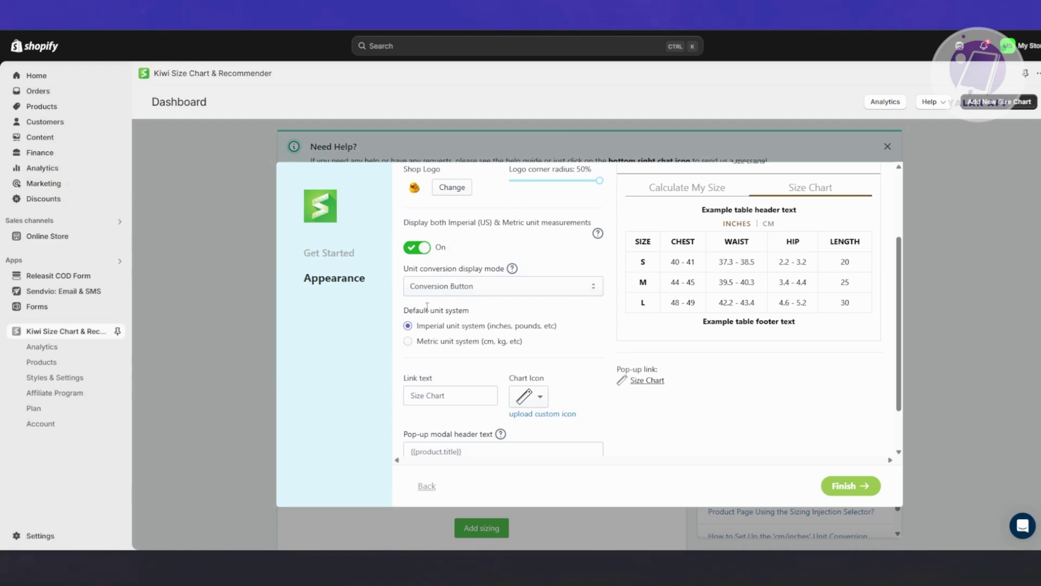
pyautogui.click(521, 293)
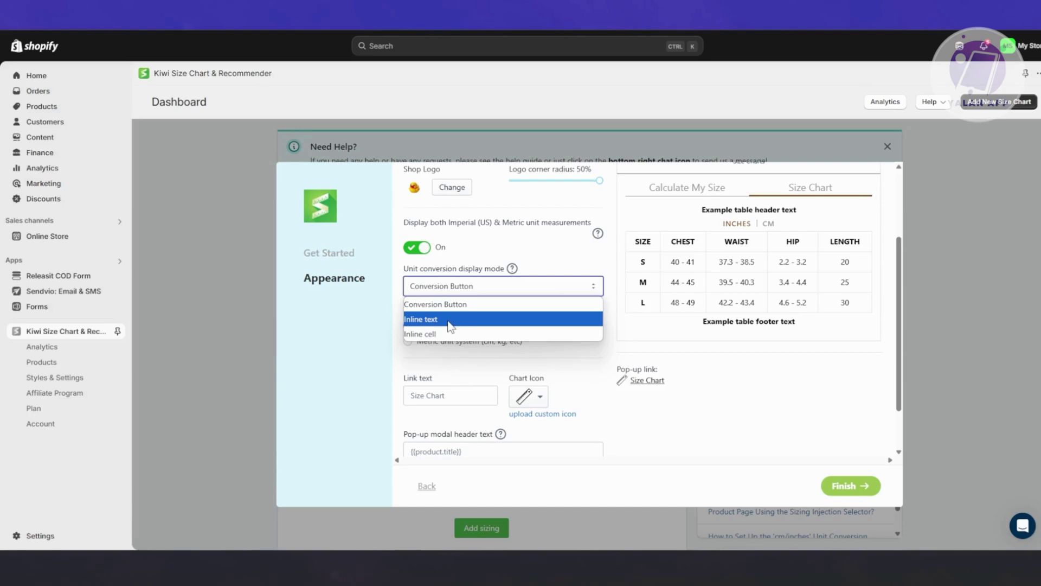
pyautogui.click(355, 334)
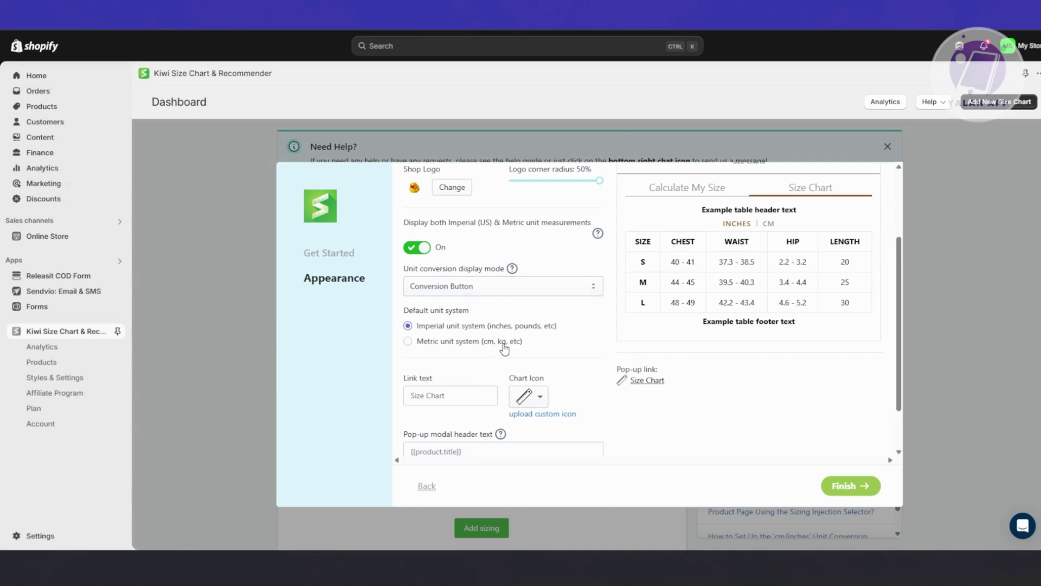
pyautogui.scroll(-1, 545, 318)
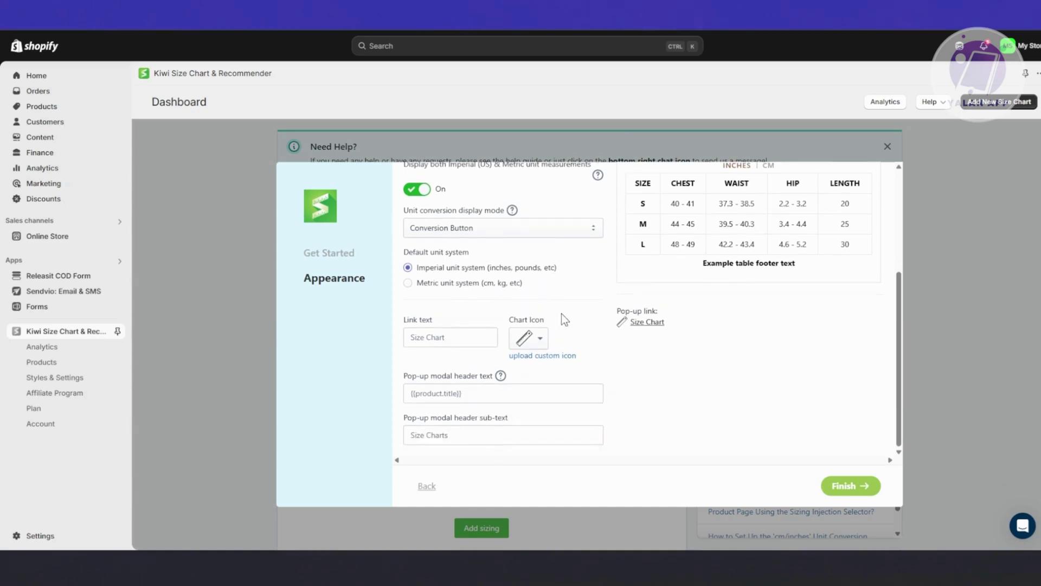
pyautogui.click(469, 338)
pyautogui.click(547, 341)
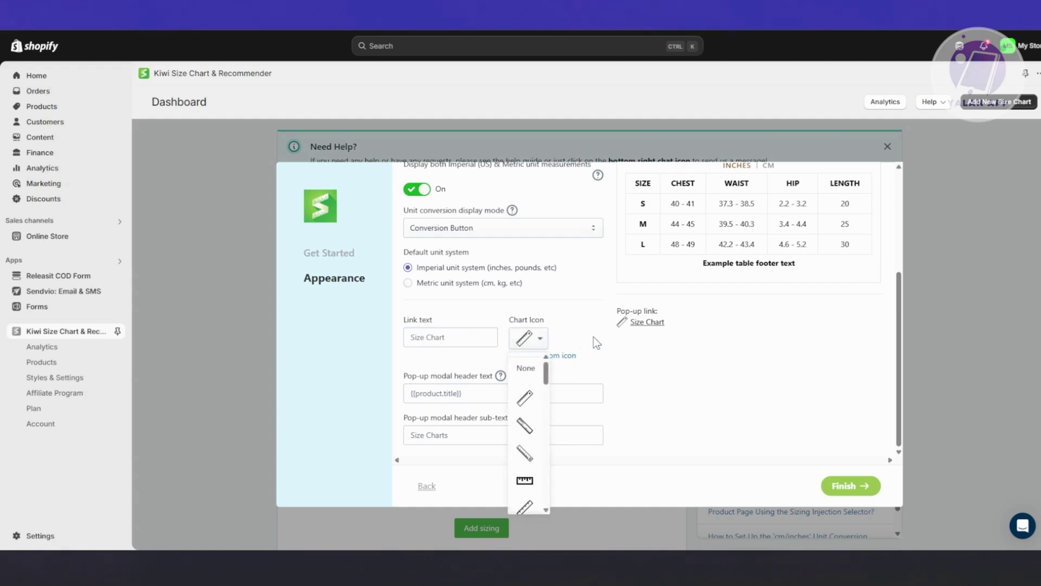
pyautogui.click(593, 337)
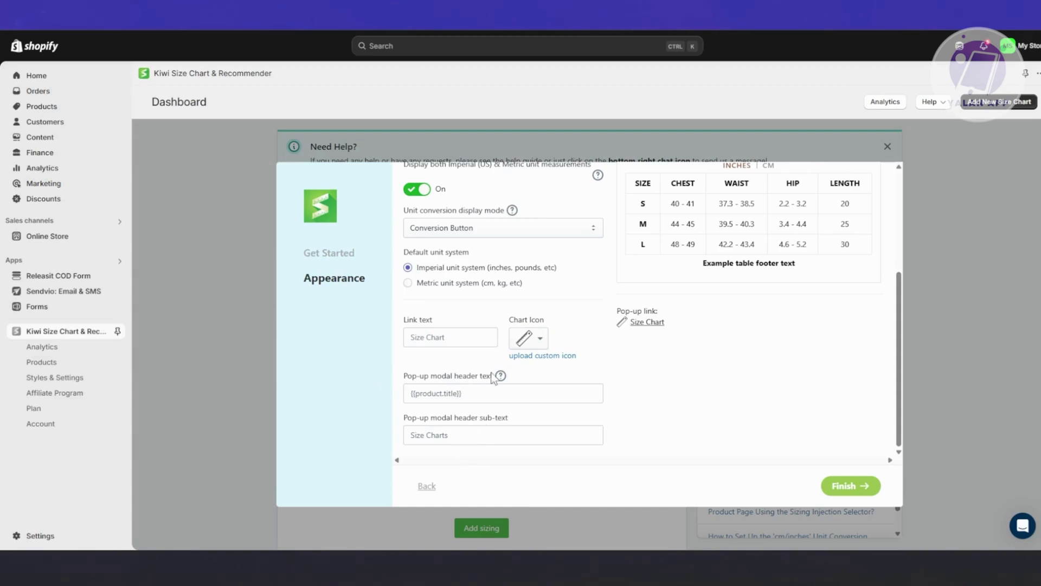
pyautogui.moveTo(500, 377)
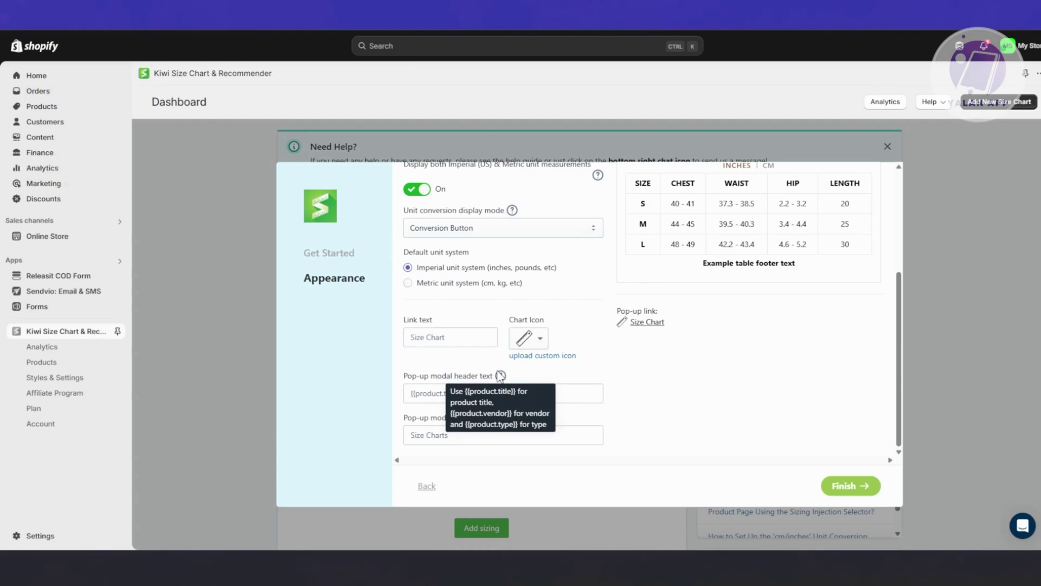
pyautogui.scroll(3, 751, 383)
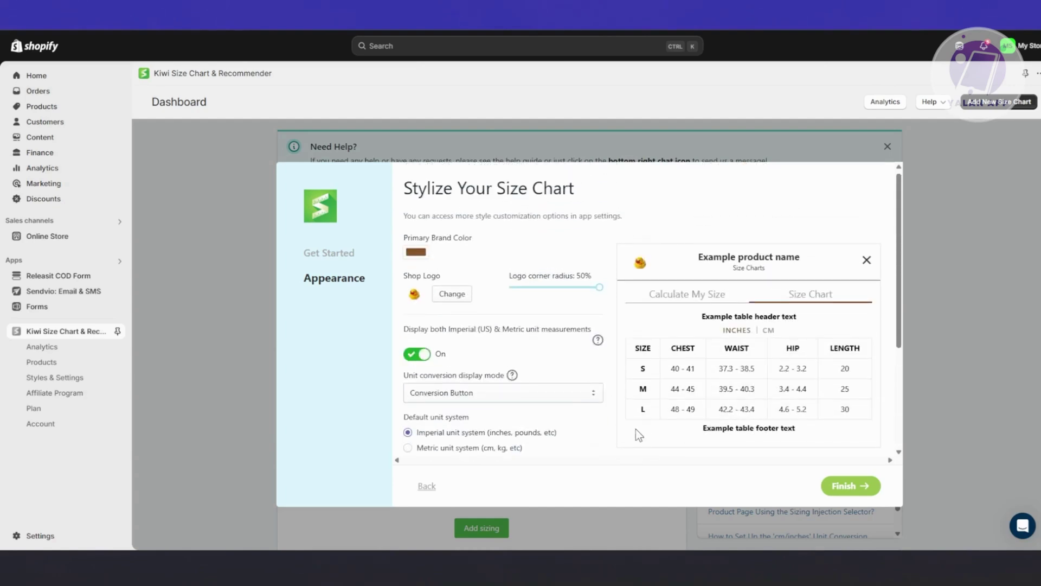
pyautogui.scroll(-2, 673, 280)
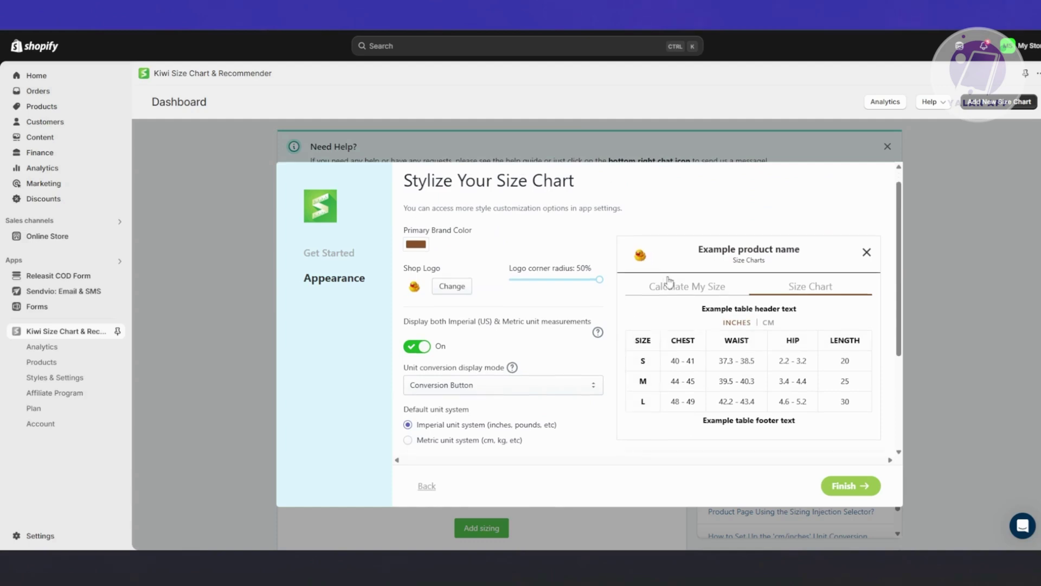
# Review the size chart preview with its brand color and logo, and finish the initial appearance setup
pyautogui.scroll(1, 672, 280)
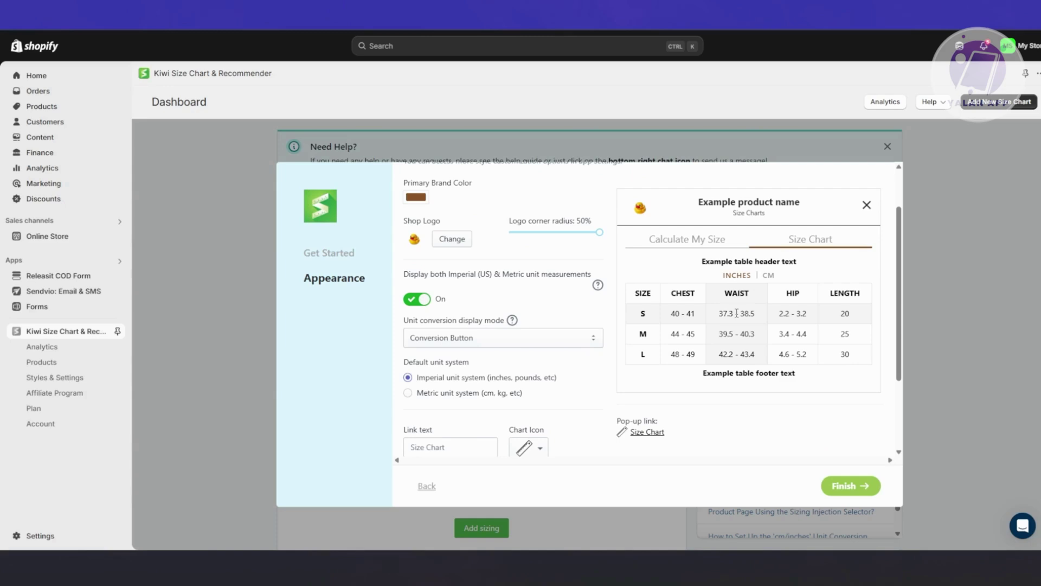
pyautogui.tripleClick(685, 312)
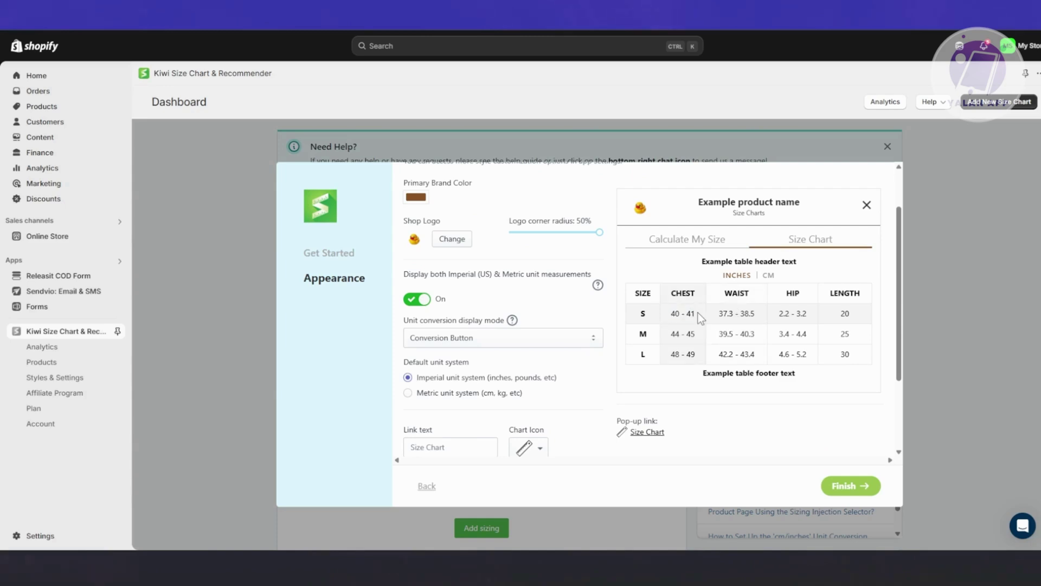
pyautogui.scroll(1, 700, 311)
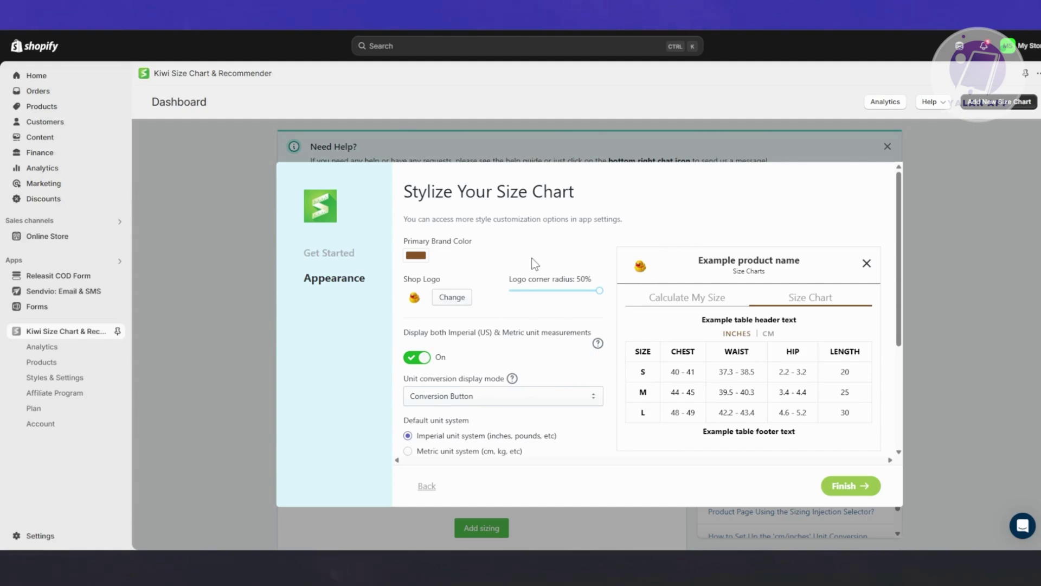
pyautogui.click(863, 486)
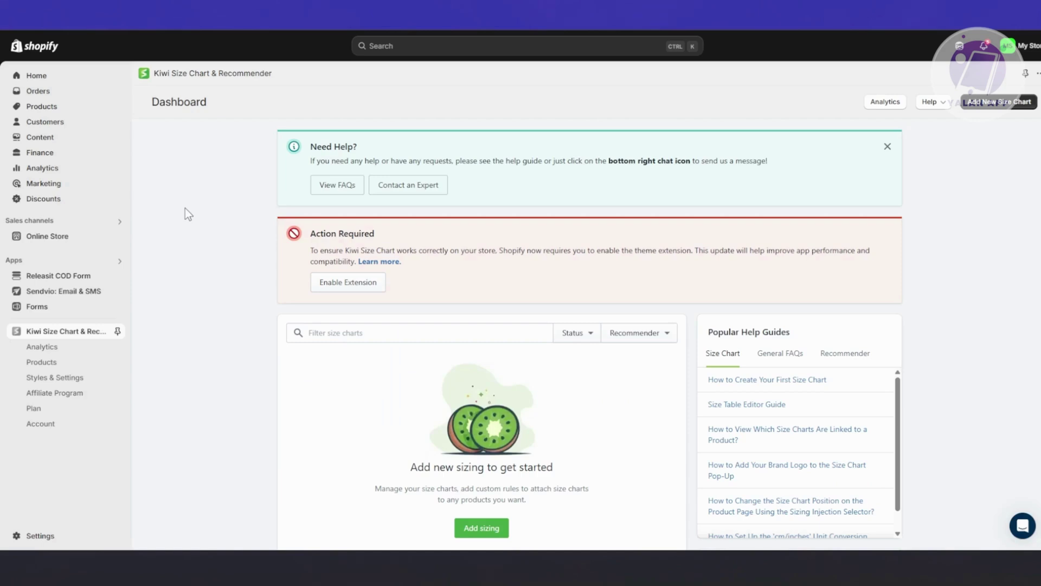
# Enable Kiwi's theme extension by adding the KiwiSizing block to the Dawn theme's default product template, and reload the app dashboard
pyautogui.scroll(-2, 242, 354)
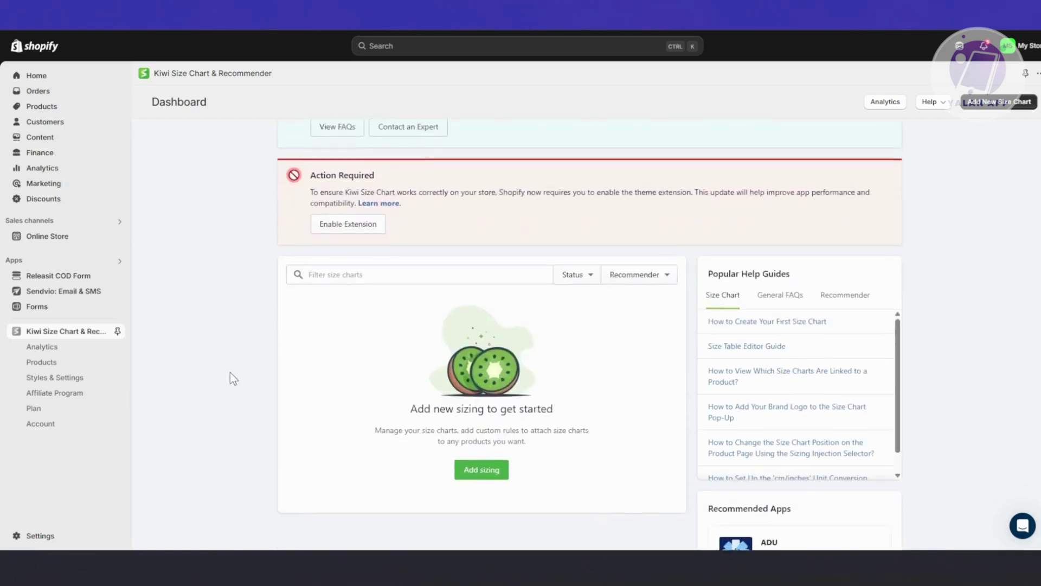
pyautogui.scroll(2, 208, 361)
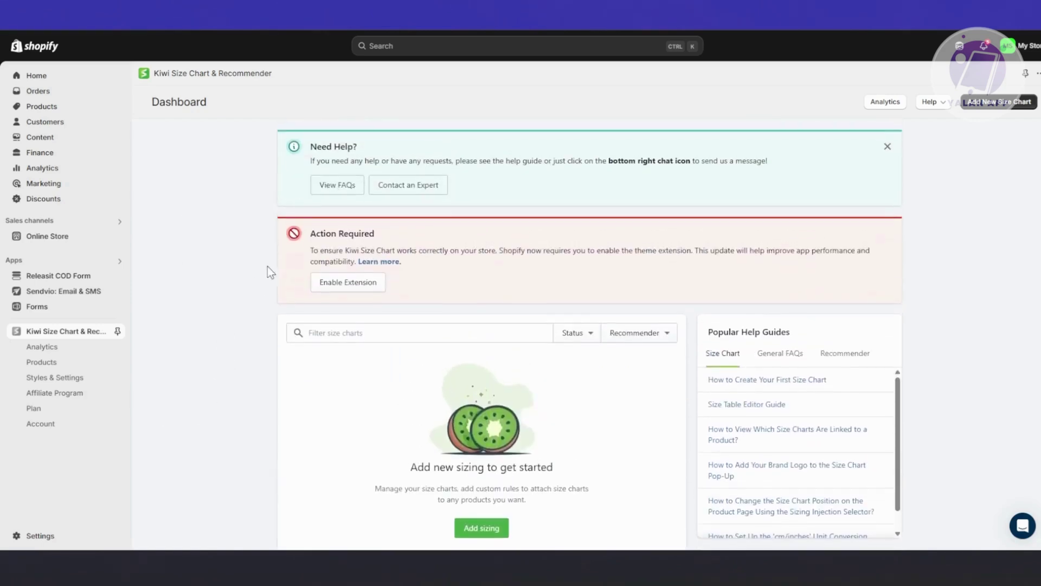
pyautogui.click(350, 288)
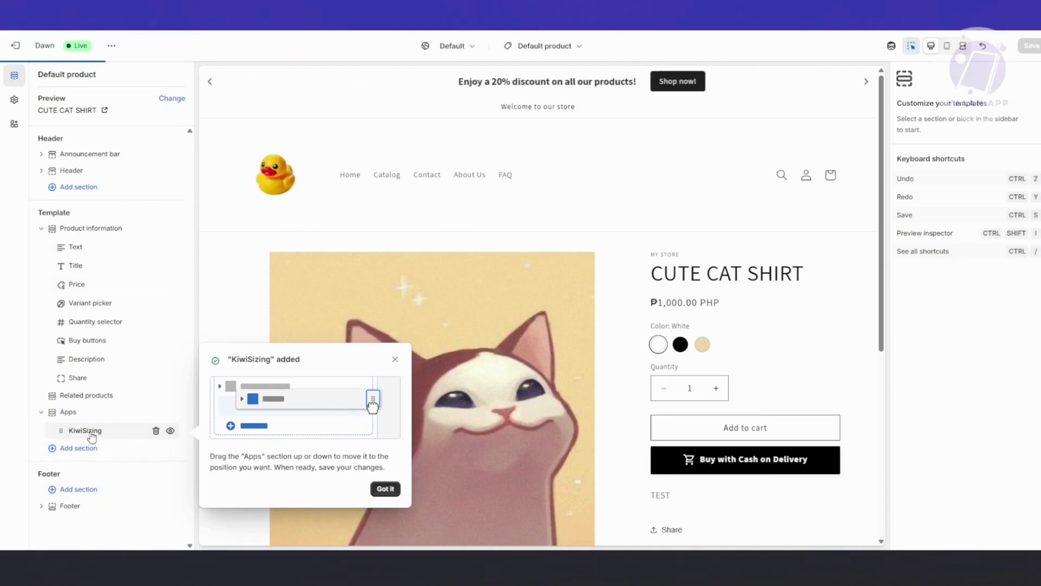
pyautogui.scroll(-5, 474, 260)
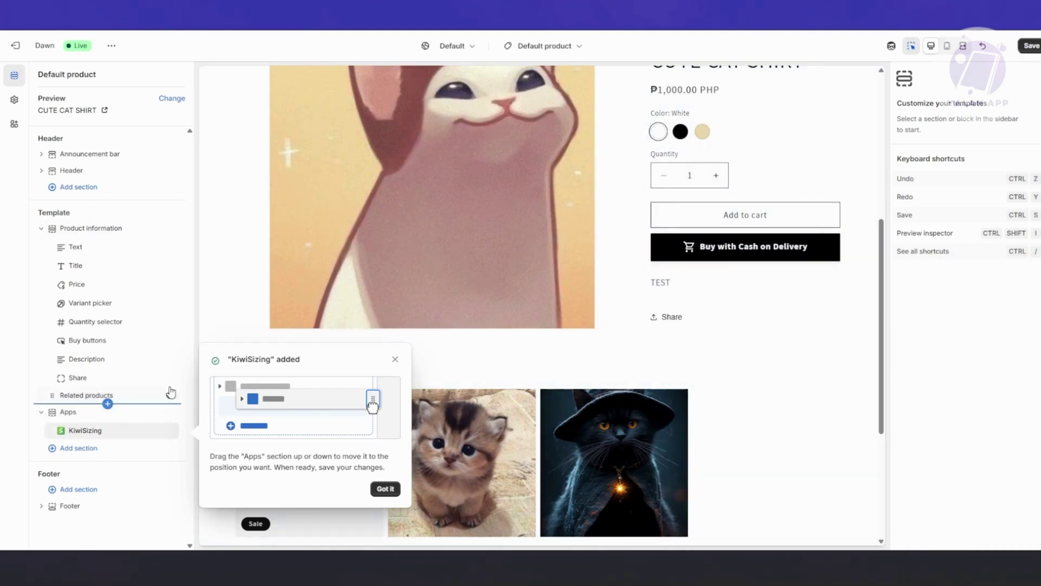
pyautogui.scroll(-4, 721, 372)
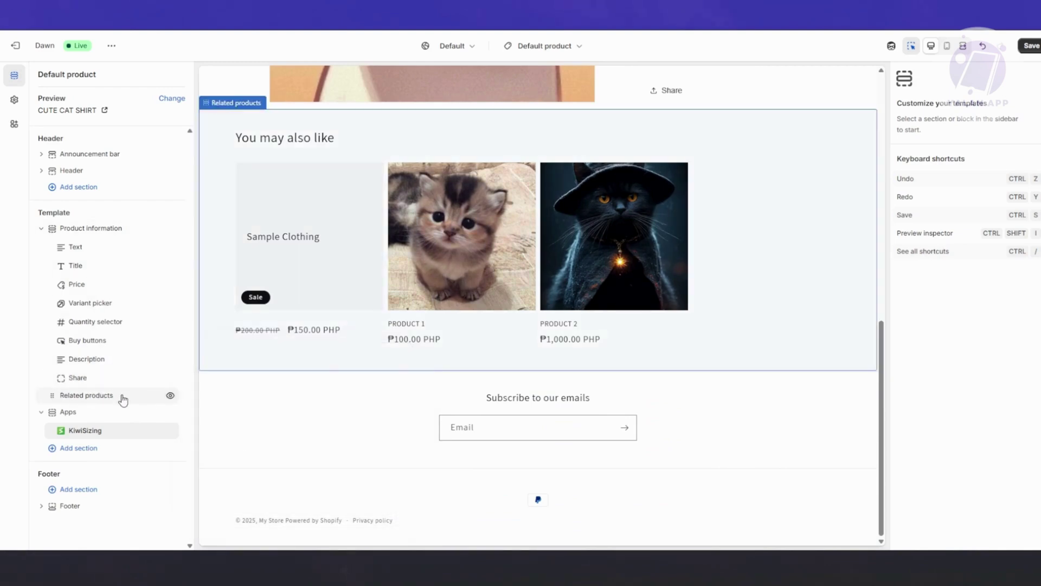
pyautogui.click(136, 400)
pyautogui.click(169, 396)
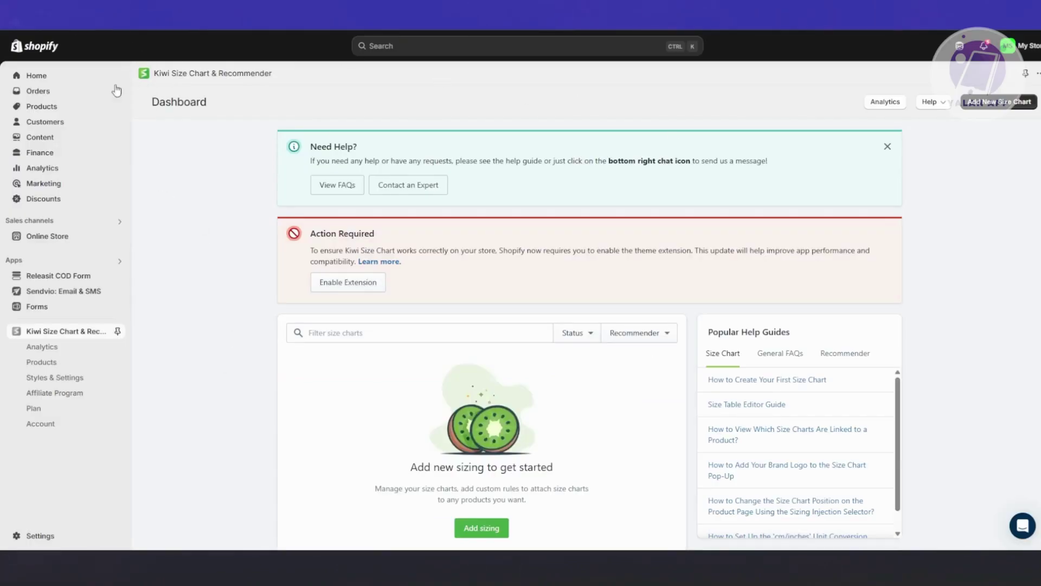
pyautogui.press('F5')
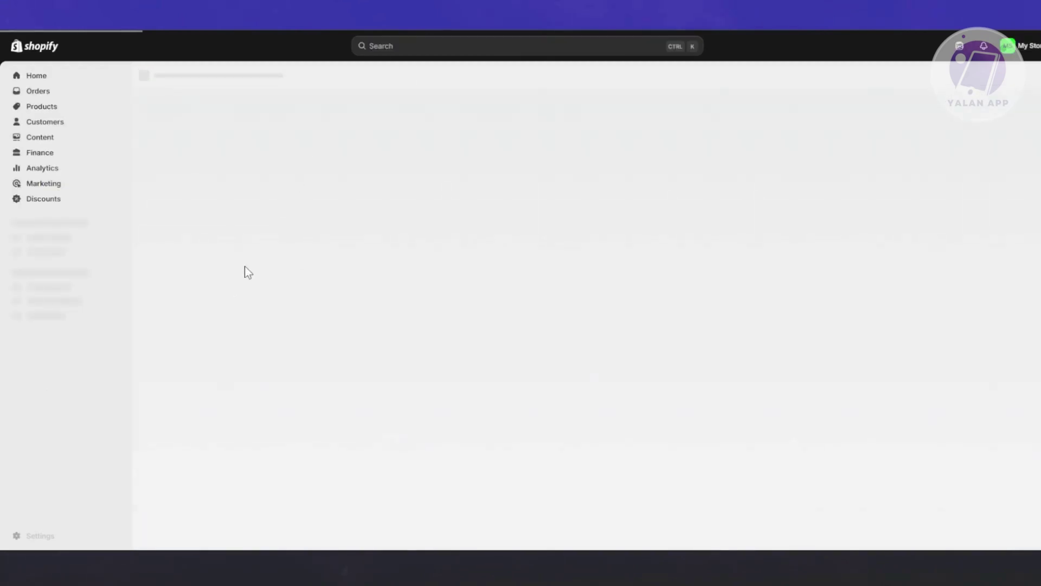
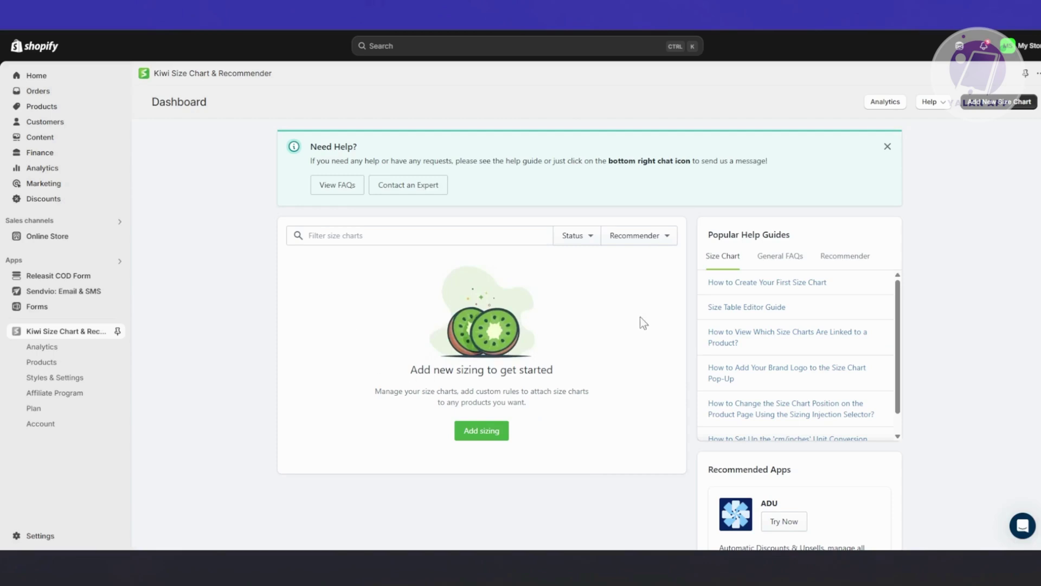
# Examine Kiwi's analytics graphs and its product list, including the size charts matched to CUTE CAT SHIRT
pyautogui.click(40, 350)
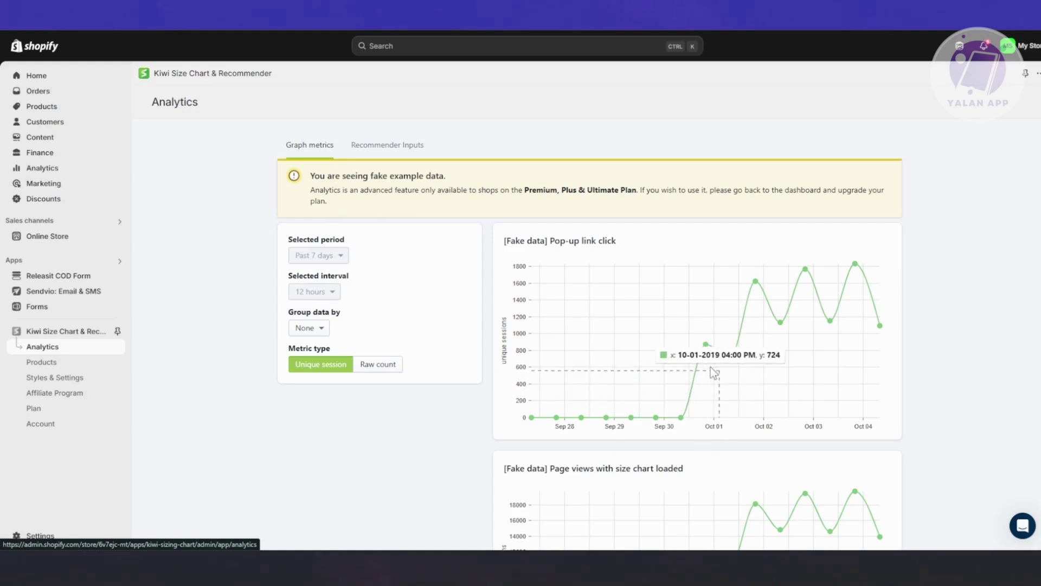
pyautogui.moveTo(707, 345)
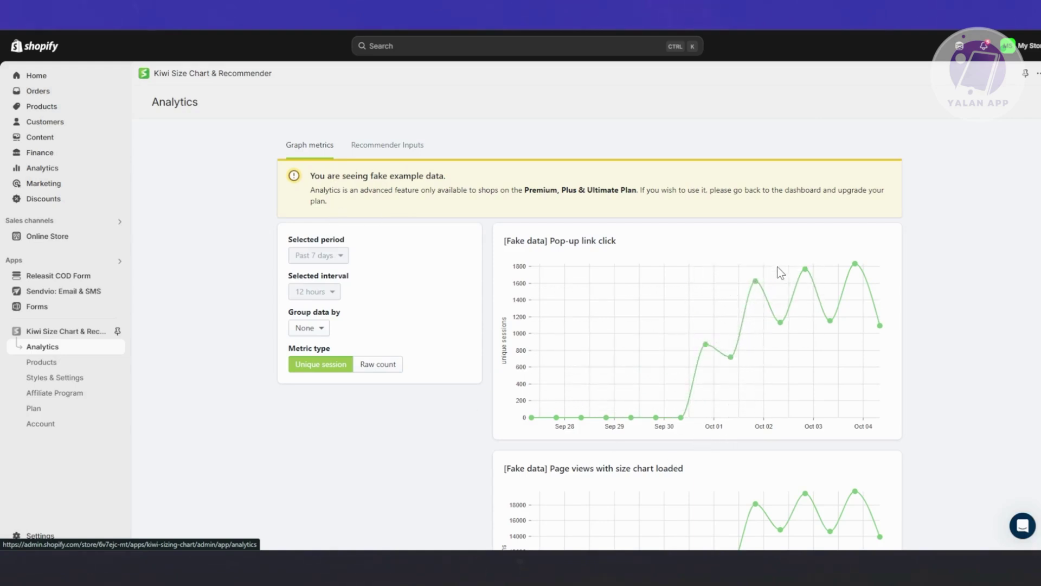
pyautogui.scroll(-3, 639, 272)
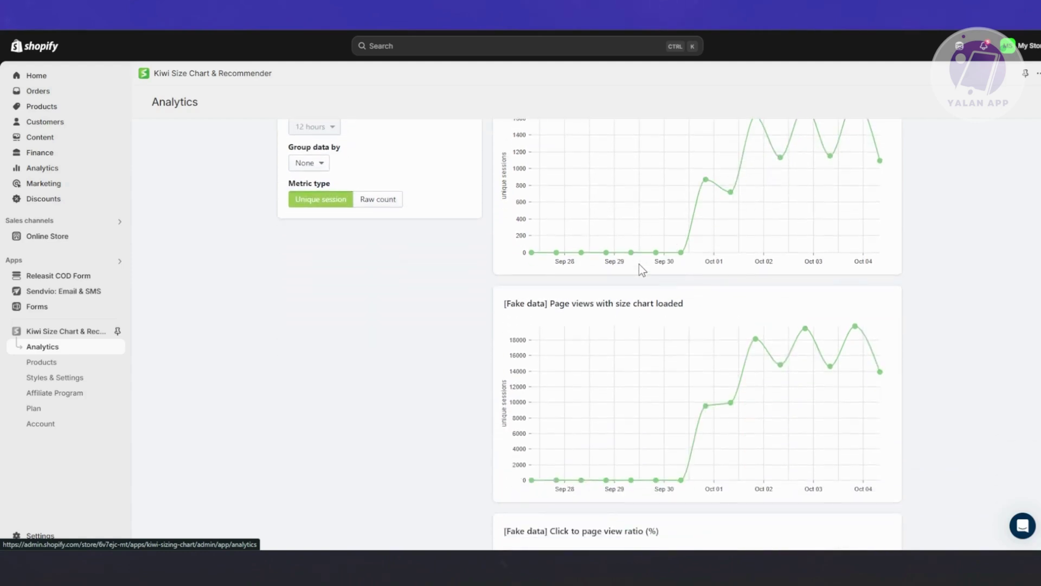
pyautogui.scroll(-3, 523, 316)
pyautogui.scroll(6, 520, 308)
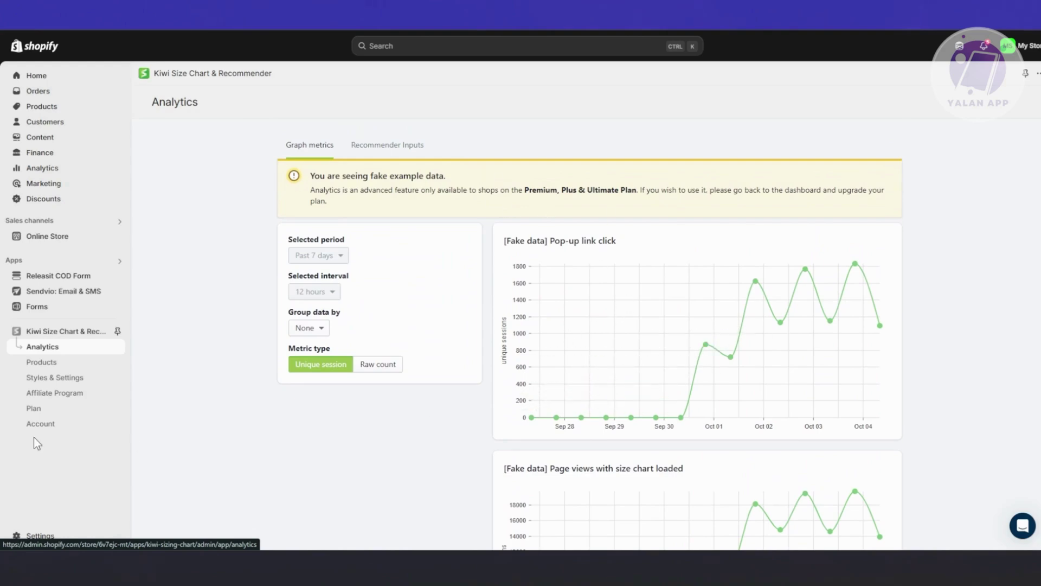
pyautogui.click(66, 361)
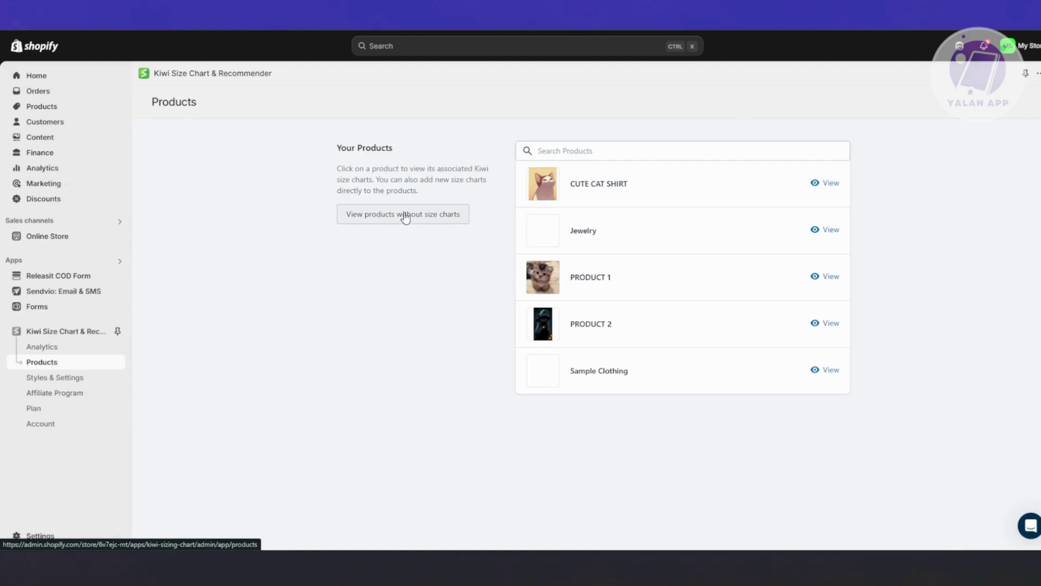
pyautogui.click(572, 193)
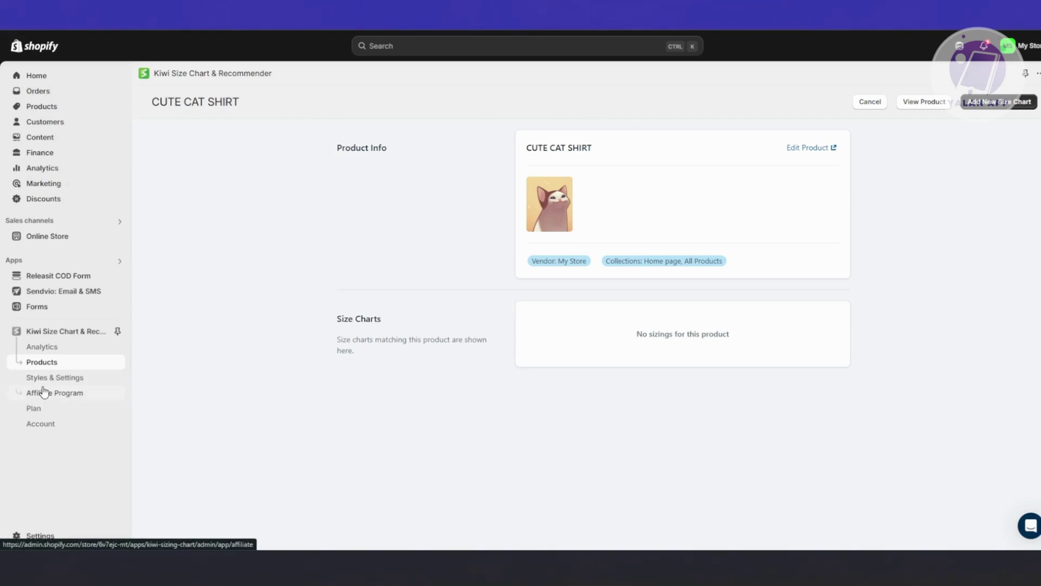
# Examine Kiwi's style settings: the general display and modal options, plus the size chart, recommender and advanced sections
pyautogui.click(68, 377)
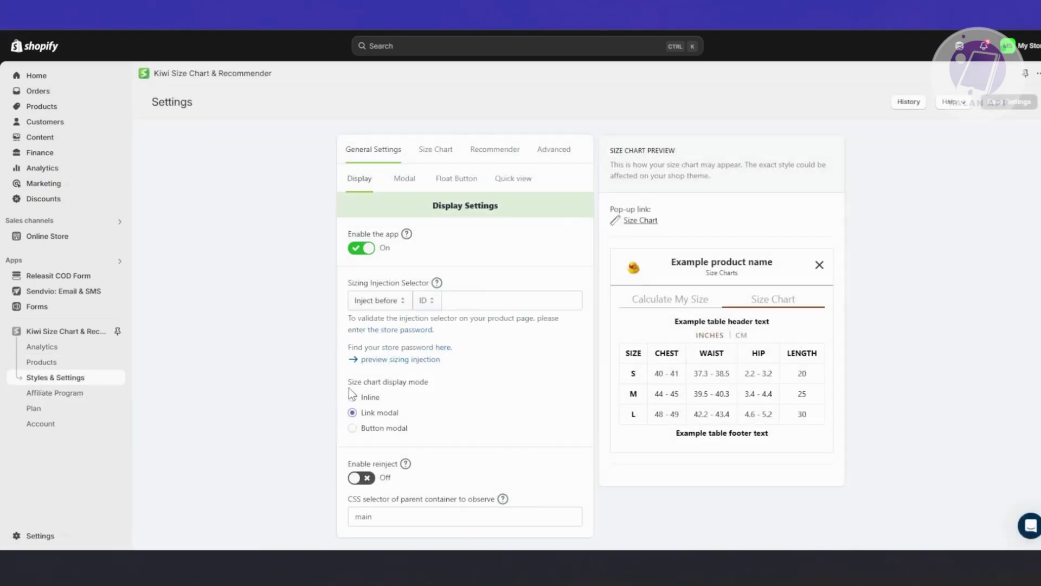
pyautogui.click(402, 180)
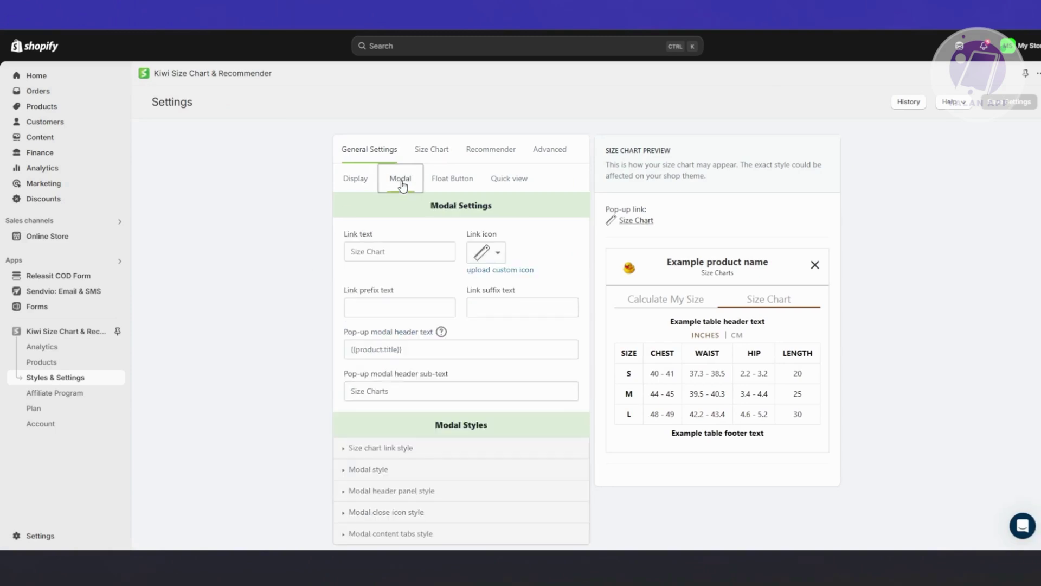
pyautogui.click(370, 183)
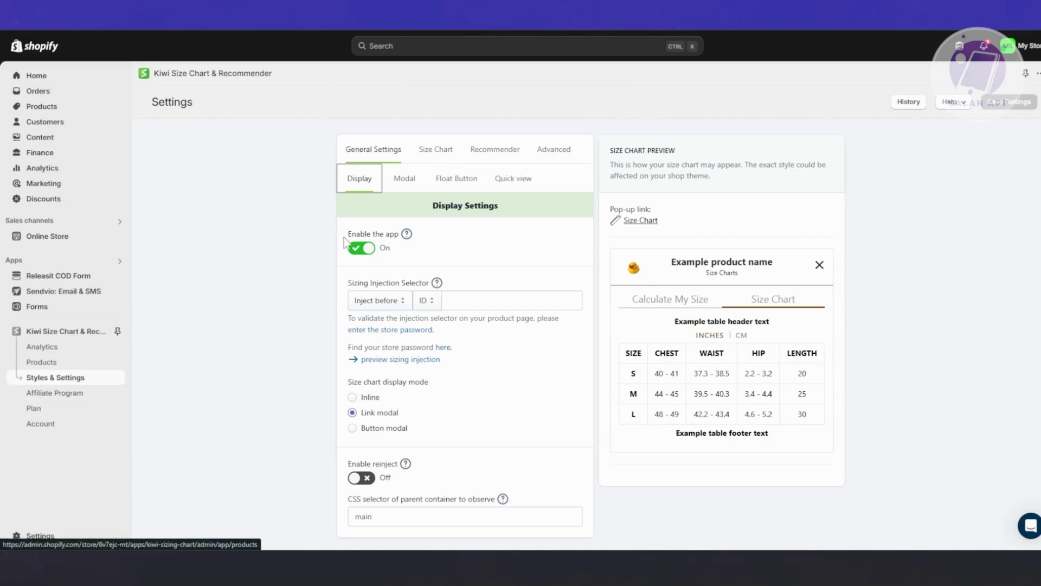
pyautogui.click(439, 150)
pyautogui.click(490, 147)
pyautogui.click(545, 148)
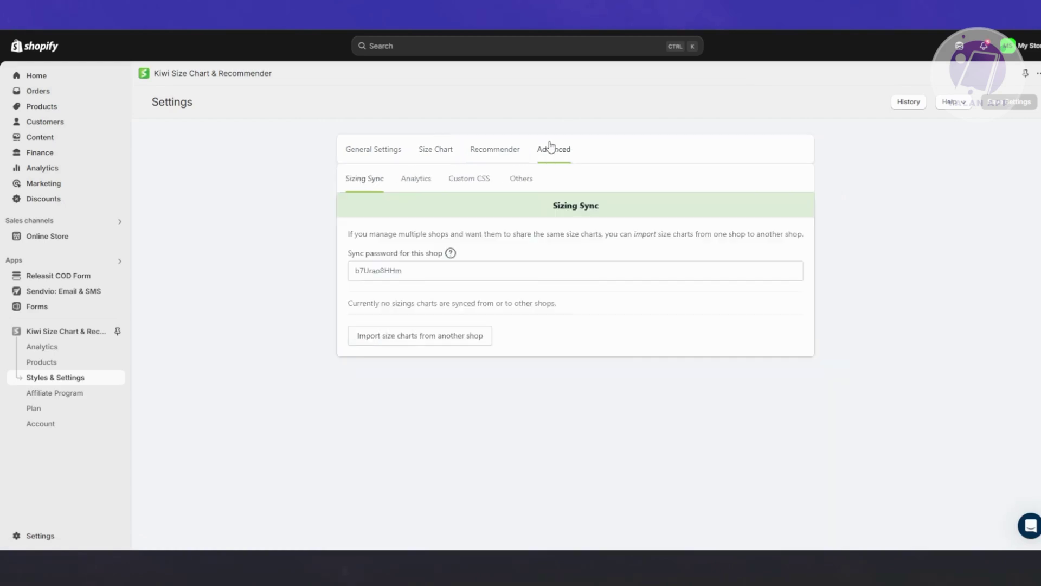
pyautogui.click(395, 154)
pyautogui.click(554, 153)
pyautogui.click(489, 155)
pyautogui.click(388, 159)
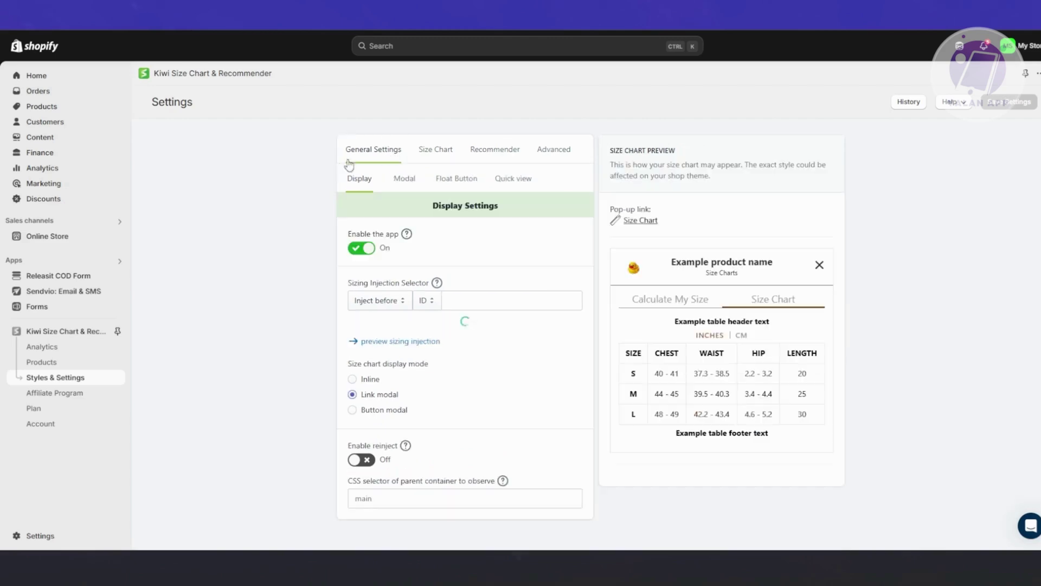
# Examine Kiwi's affiliate program, its subscription plans, and the account and collaborator details
pyautogui.click(66, 394)
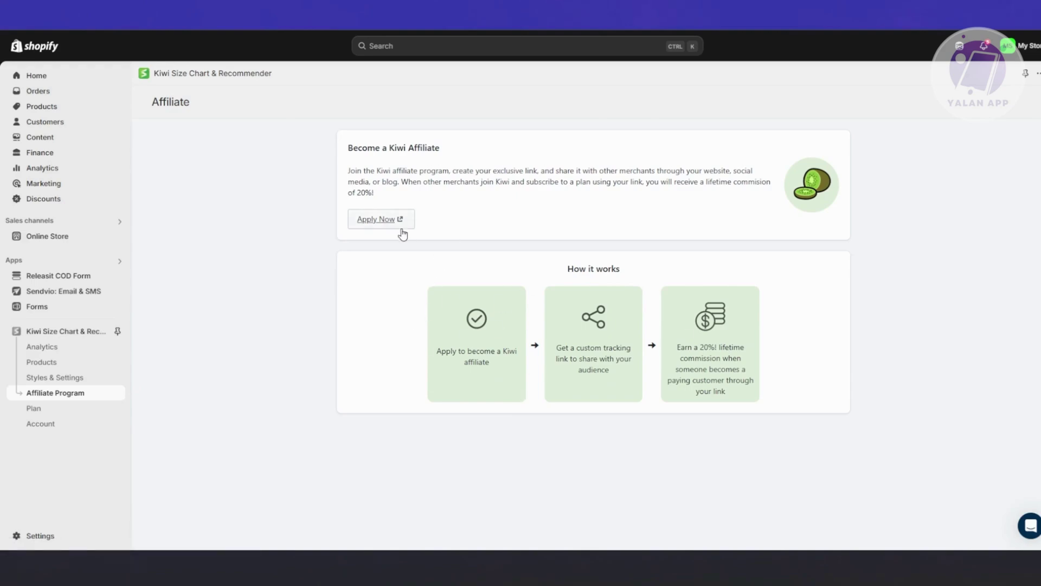
pyautogui.click(35, 409)
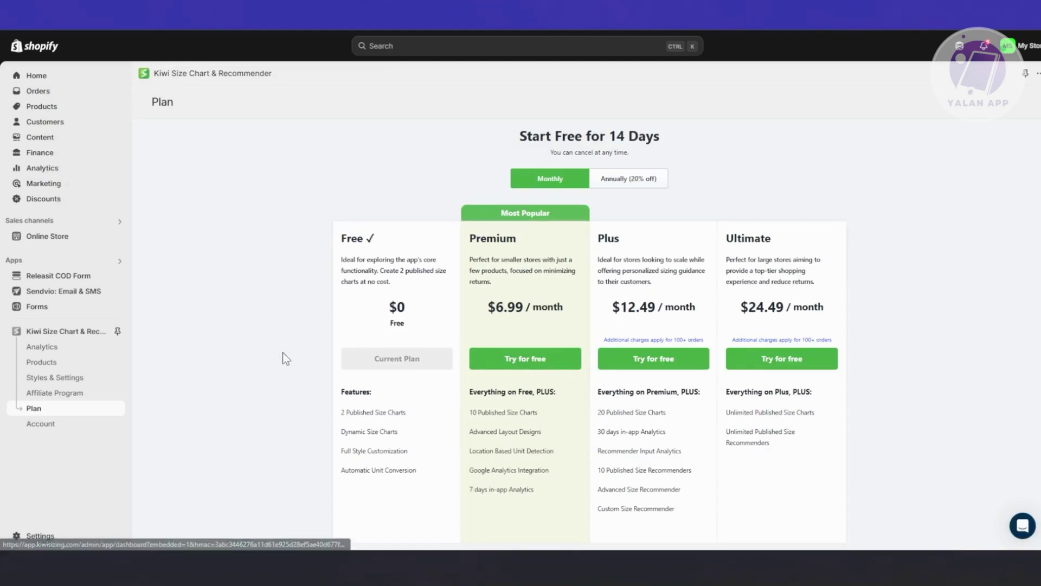
pyautogui.click(42, 423)
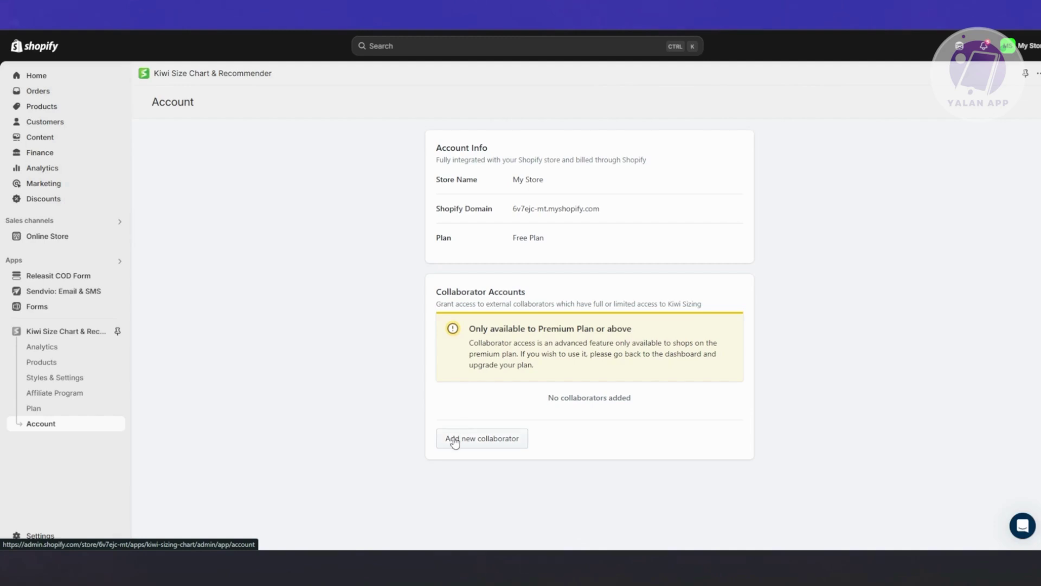
# Return to the Kiwi dashboard and start creating a new size chart
pyautogui.click(59, 363)
pyautogui.click(57, 348)
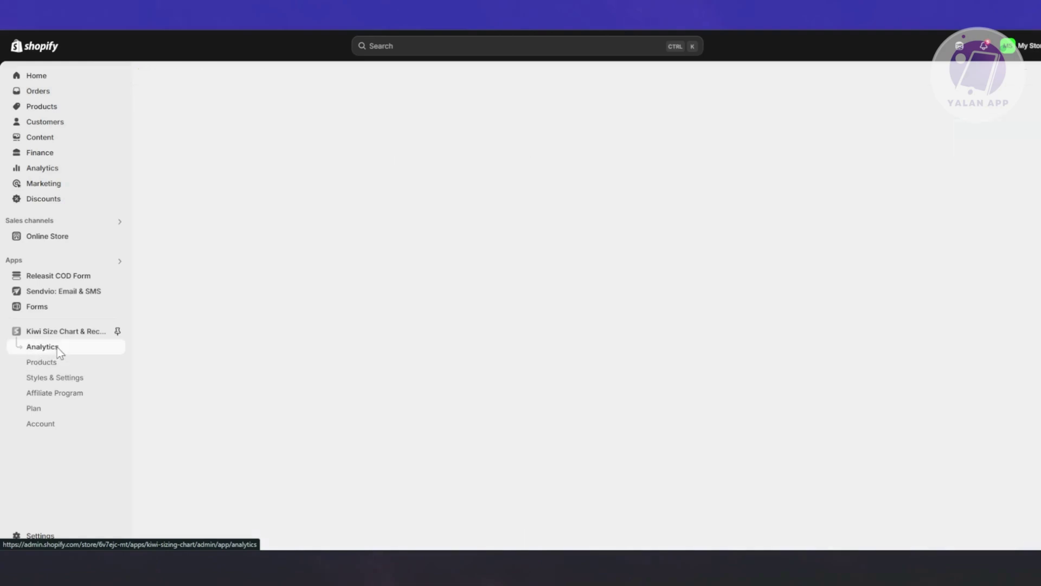
pyautogui.click(57, 329)
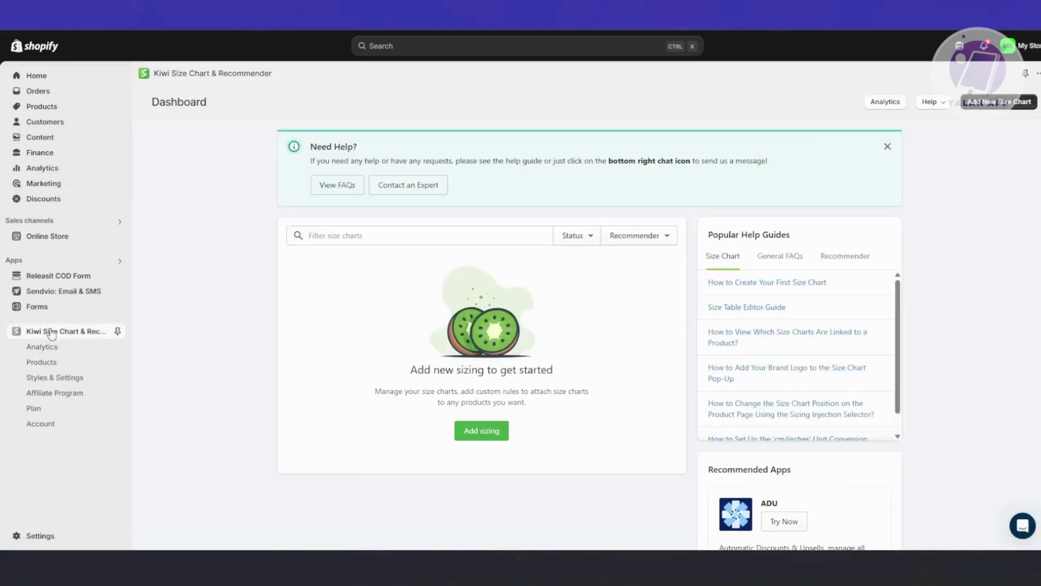
pyautogui.click(503, 432)
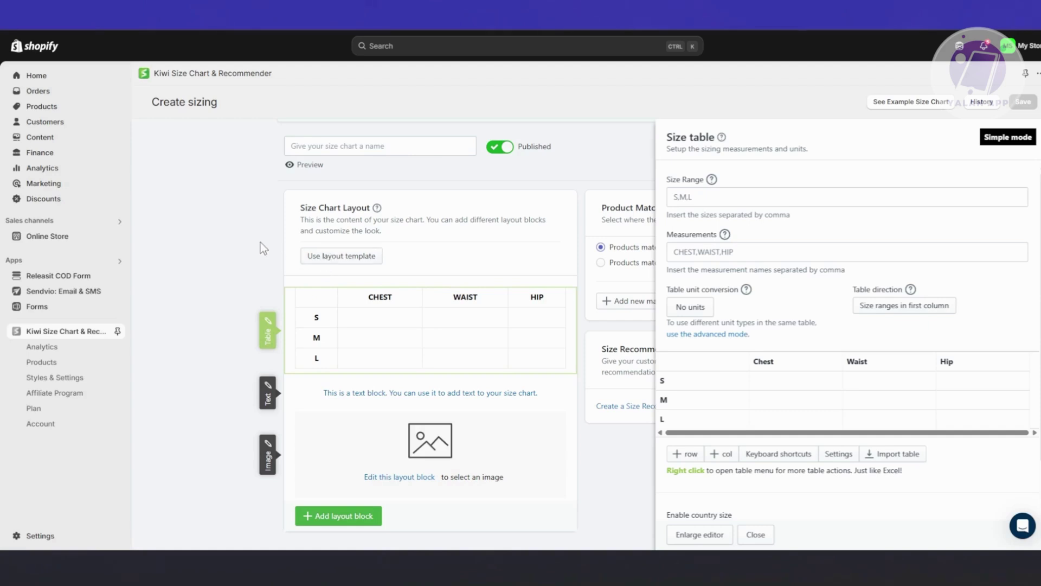
# Examine the basic and advanced layout blocks offered for a new size chart layout template, and close the template editor
pyautogui.click(346, 261)
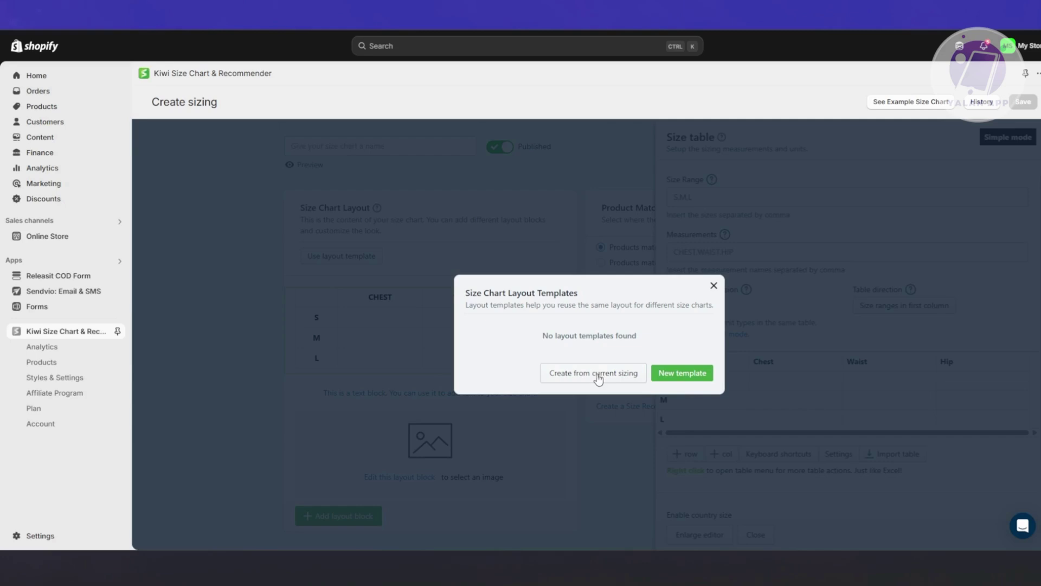
pyautogui.click(683, 376)
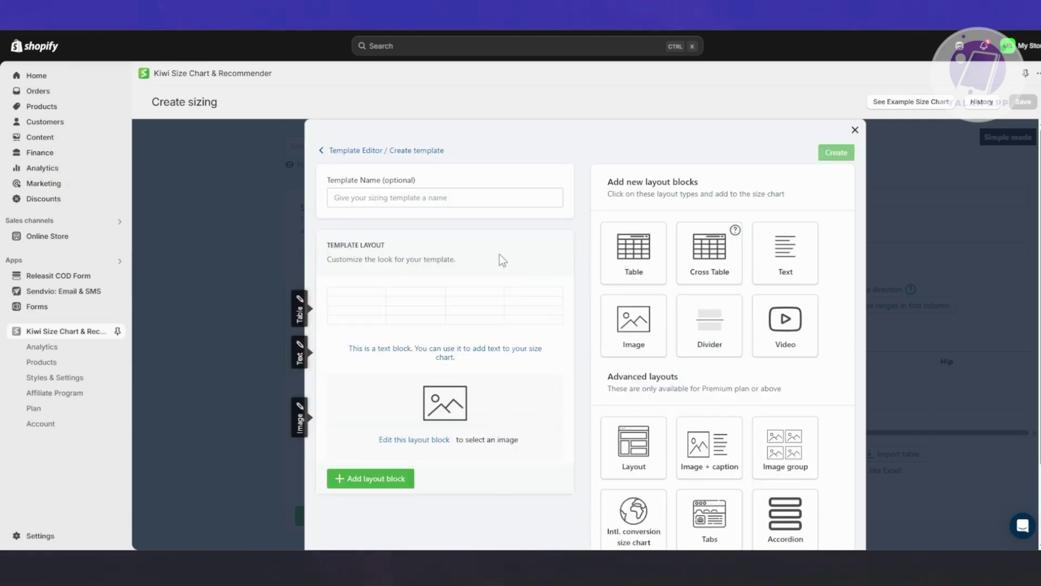
pyautogui.scroll(-3, 665, 363)
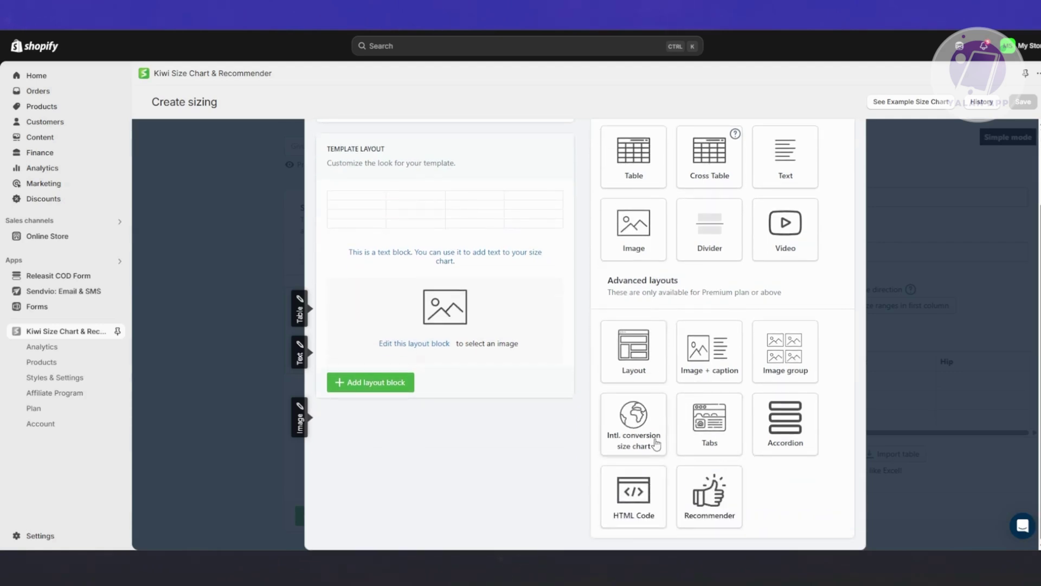
pyautogui.scroll(1, 658, 379)
pyautogui.scroll(2, 658, 380)
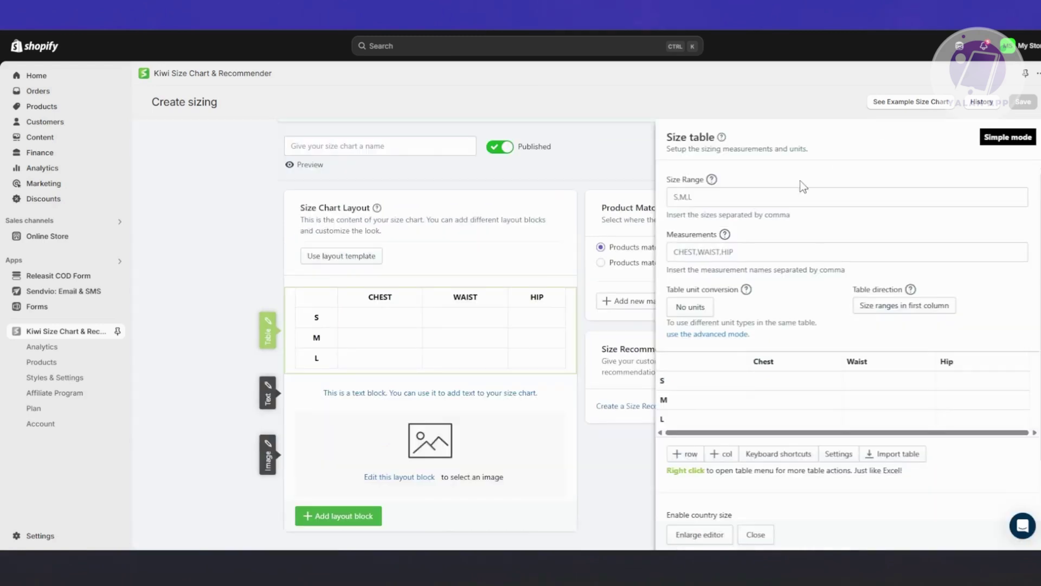
pyautogui.click(856, 130)
# Try the advanced mode of the size table editor and return it to simple mode
pyautogui.scroll(2, 390, 154)
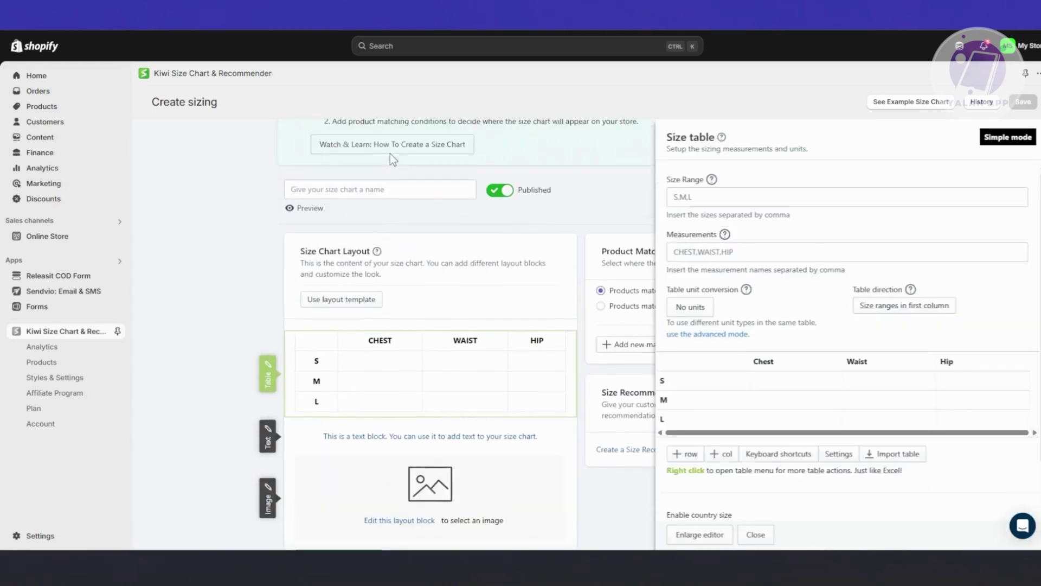
pyautogui.click(362, 252)
pyautogui.scroll(-2, 484, 275)
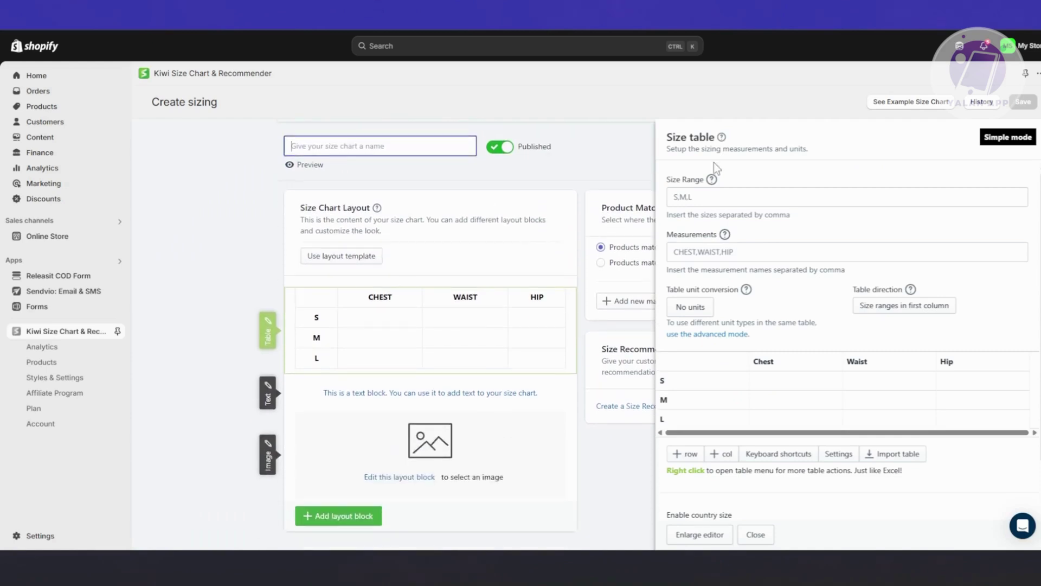
pyautogui.click(1030, 139)
pyautogui.click(1029, 140)
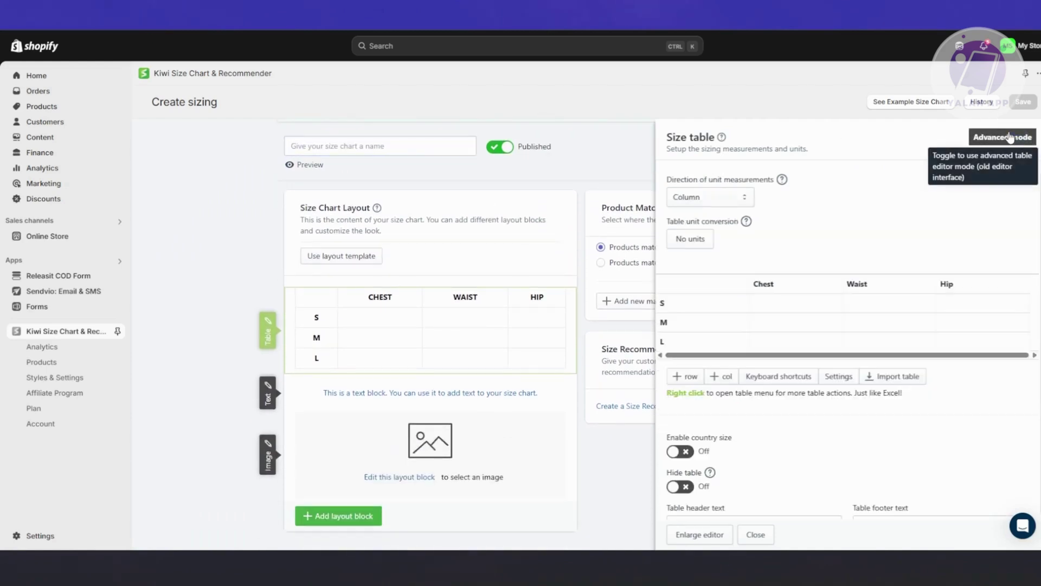
pyautogui.click(1006, 138)
pyautogui.scroll(2, 567, 282)
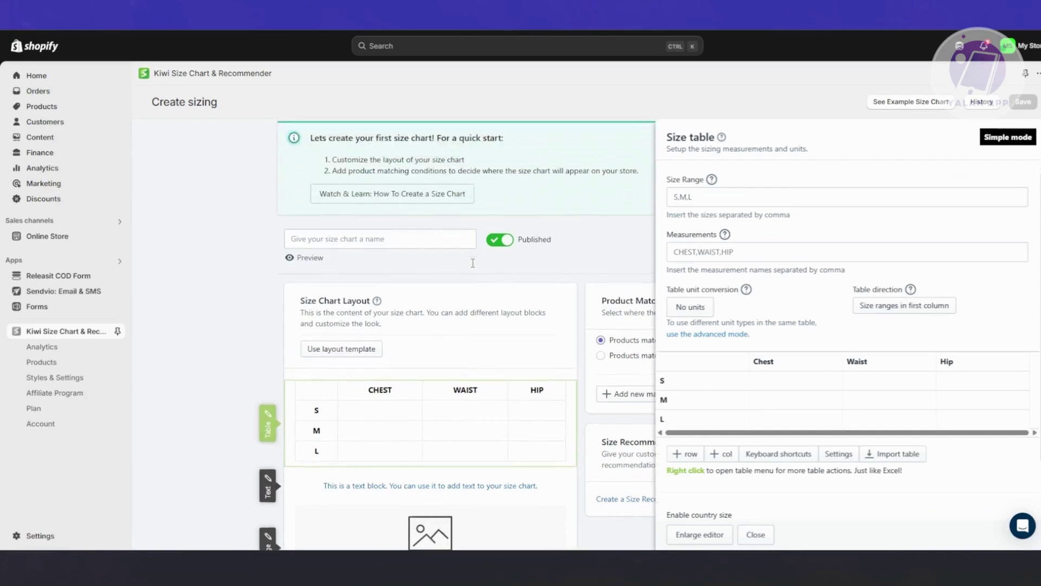
pyautogui.scroll(-1, 421, 370)
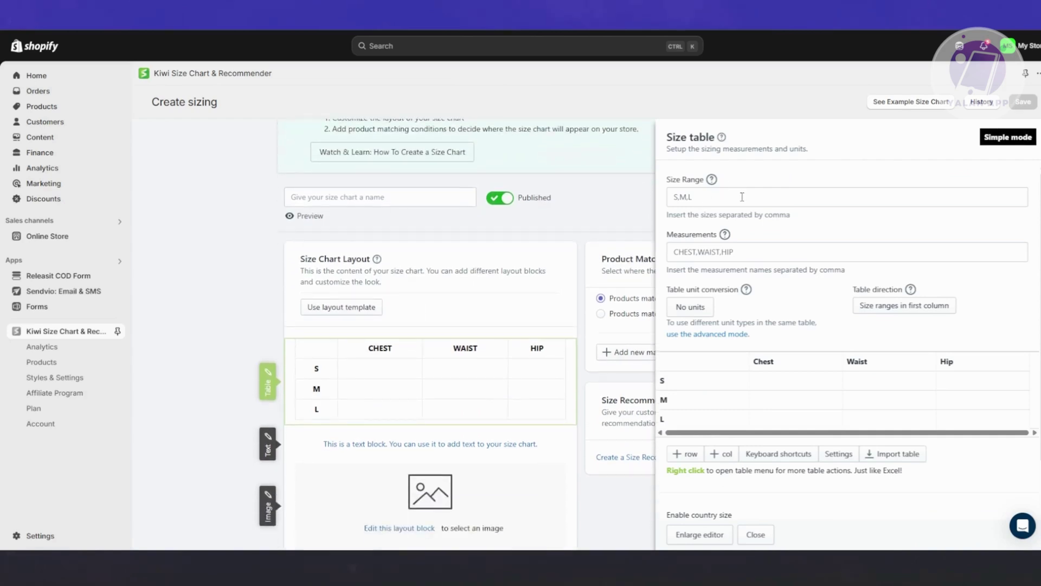
# Try adding another comma-separated entry after CHEST,WAIST,HIP in the size table's measurements, and remove it again
pyautogui.click(742, 197)
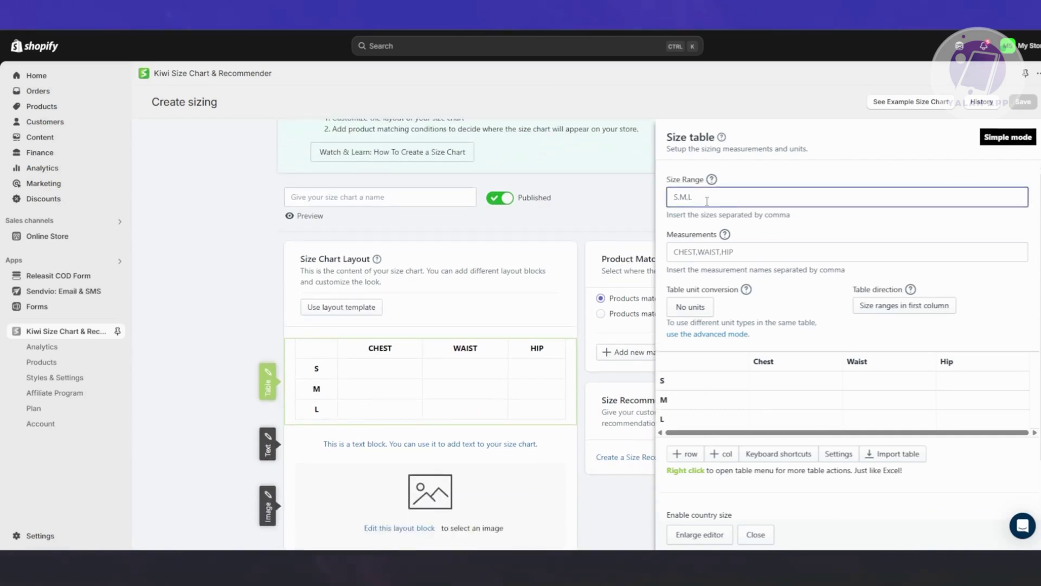
pyautogui.click(739, 255)
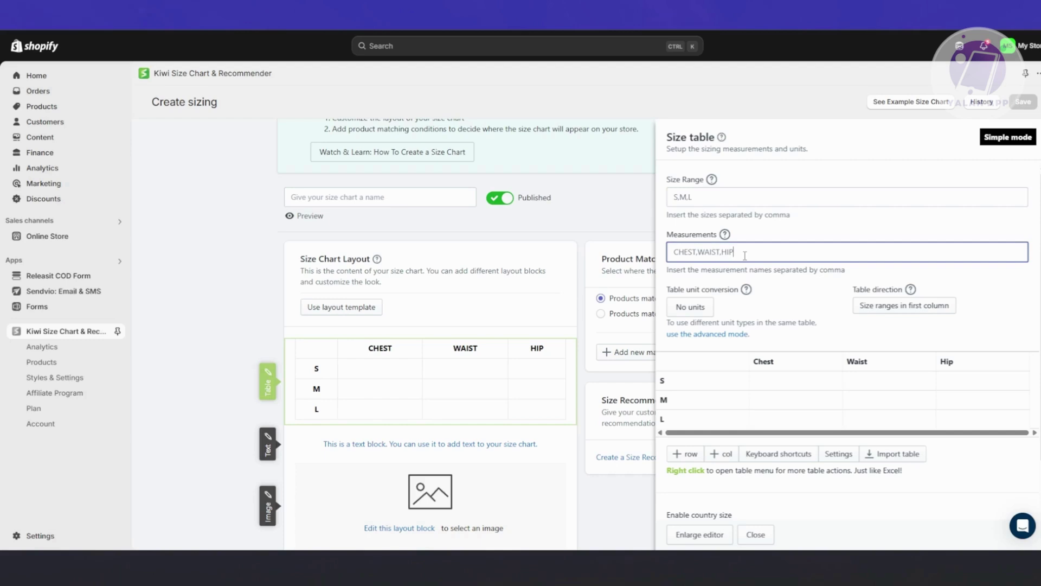
pyautogui.moveTo(383, 396)
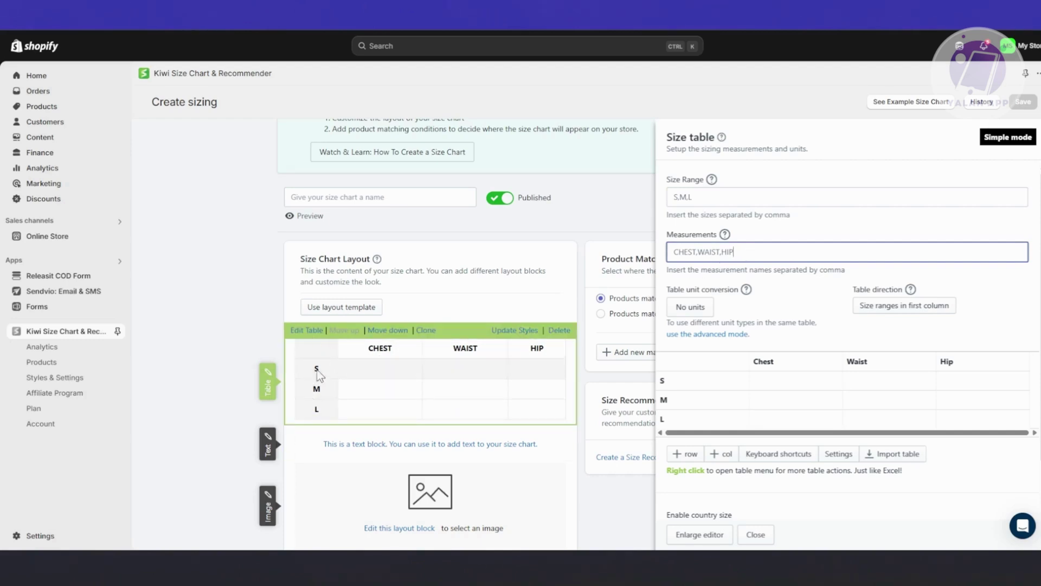
pyautogui.tripleClick(720, 253)
pyautogui.click(765, 247)
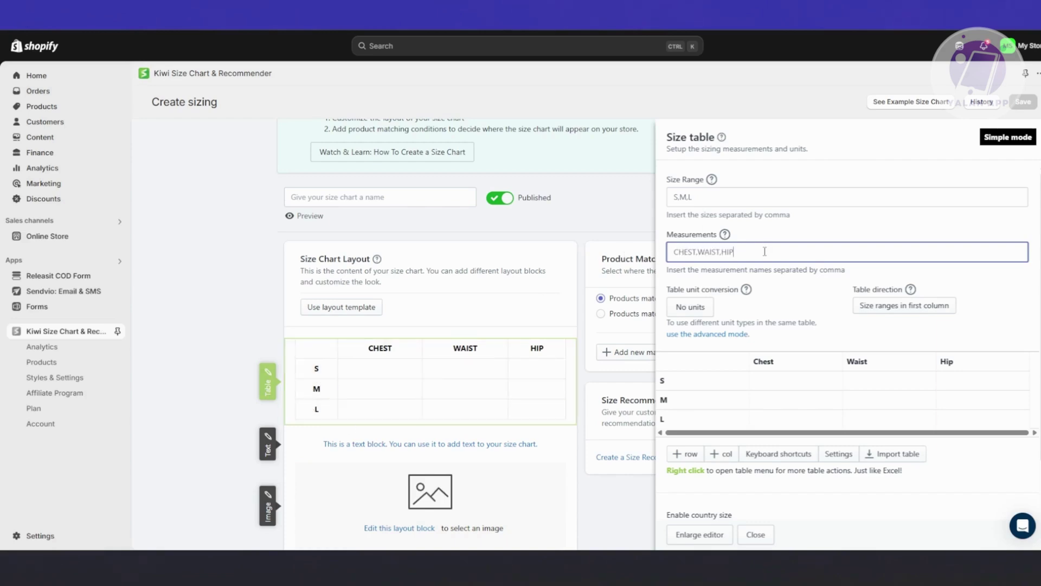
pyautogui.write(',')
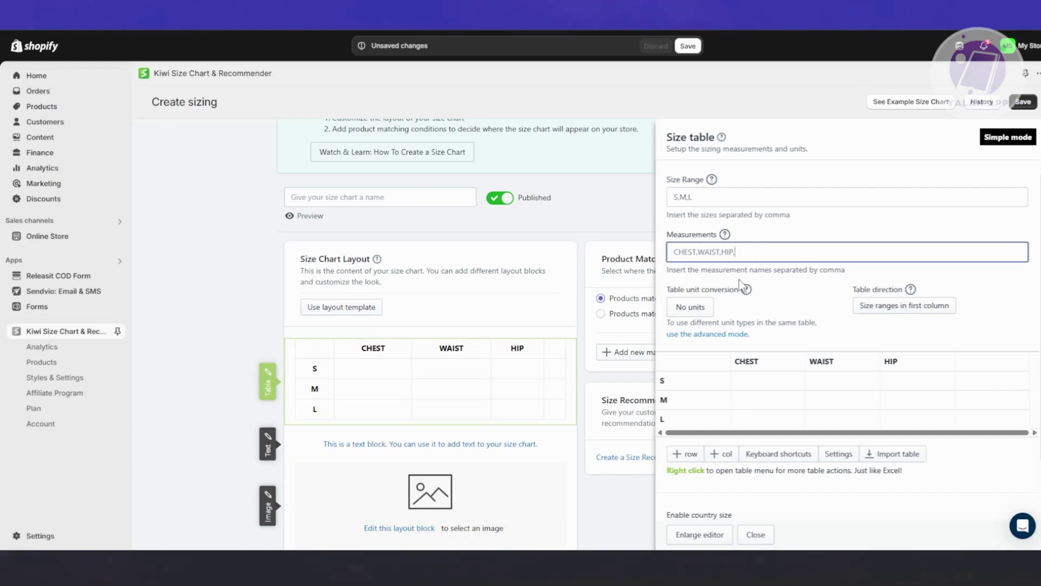
pyautogui.press('BackSpace')
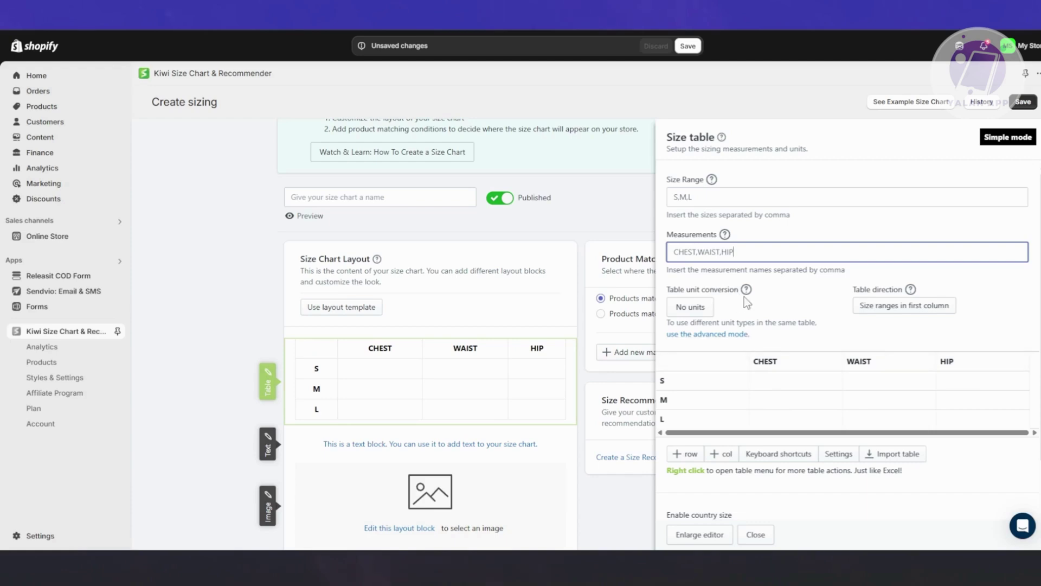
# Set the table unit conversion to inches → centimeter, and try size range in first row before restoring size ranges in first column
pyautogui.click(688, 307)
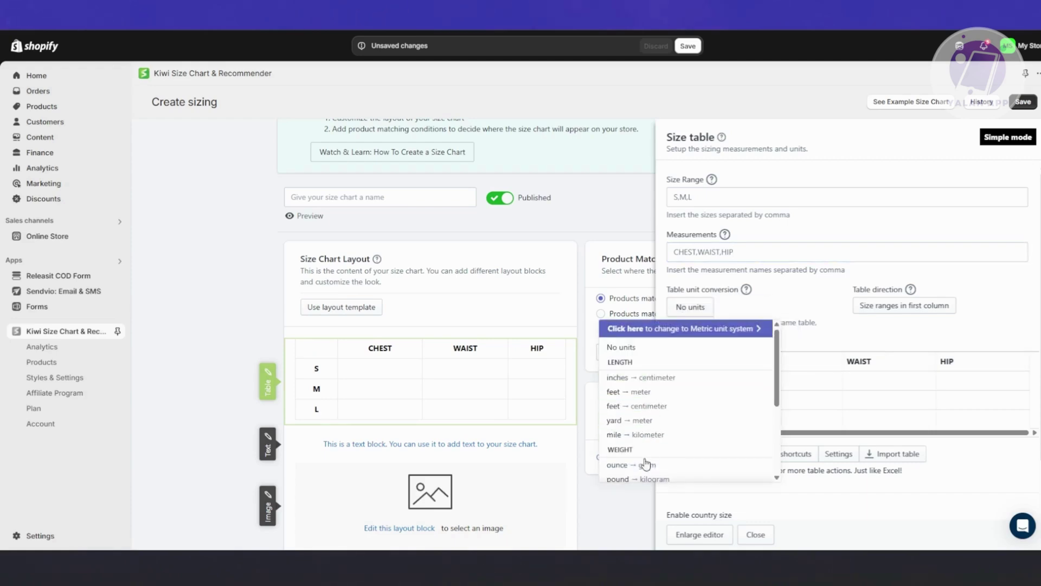
pyautogui.click(690, 378)
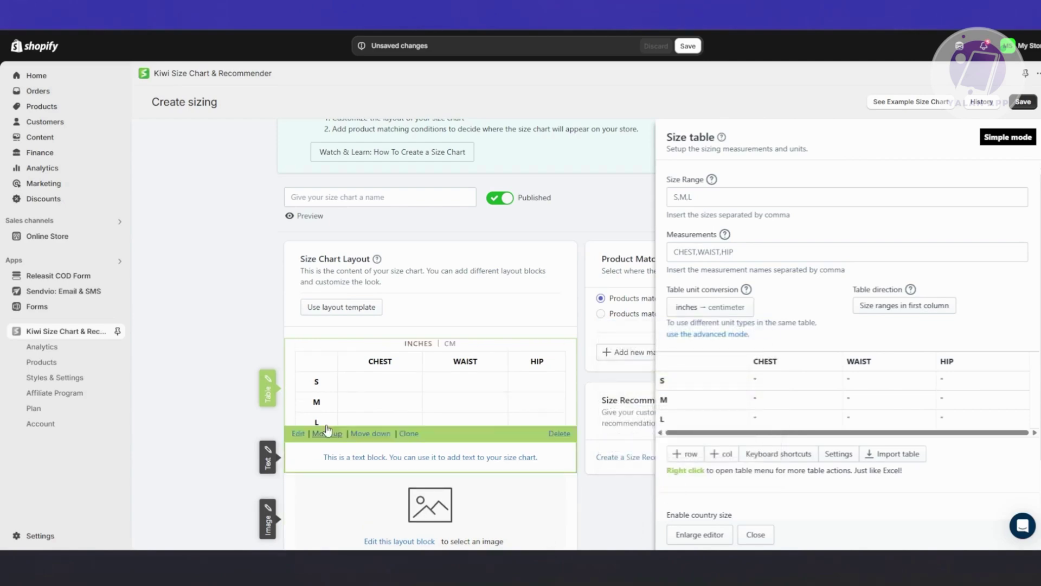
pyautogui.click(887, 309)
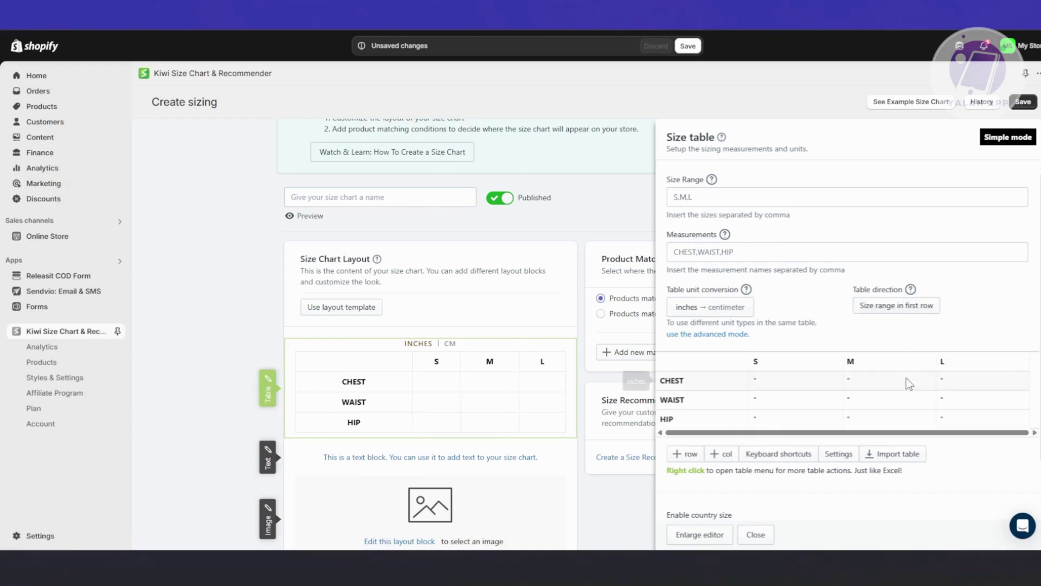
pyautogui.click(889, 306)
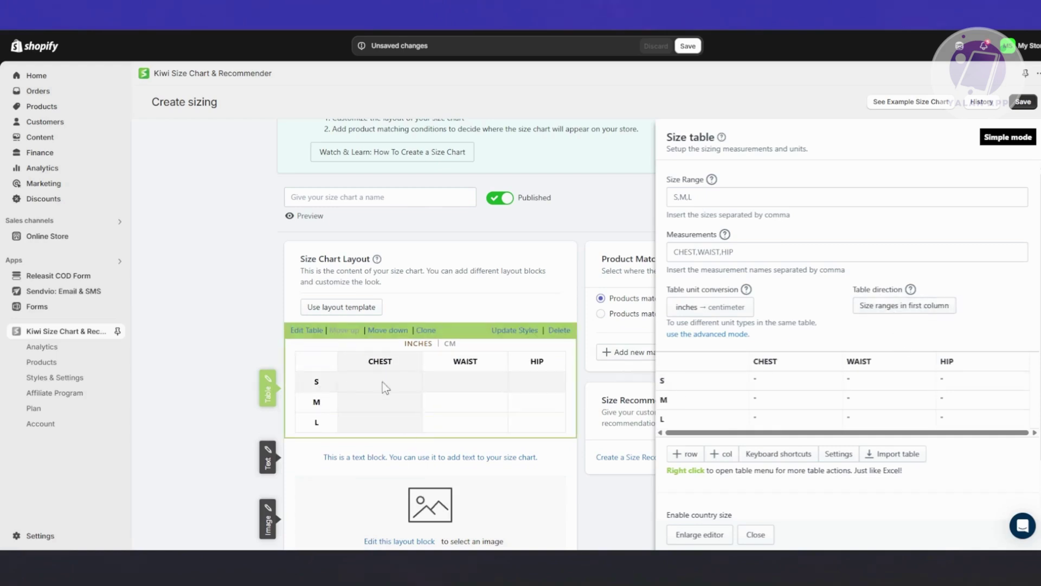
# Try the size table's country size and hide table options, switching both back off
pyautogui.scroll(-2, 797, 380)
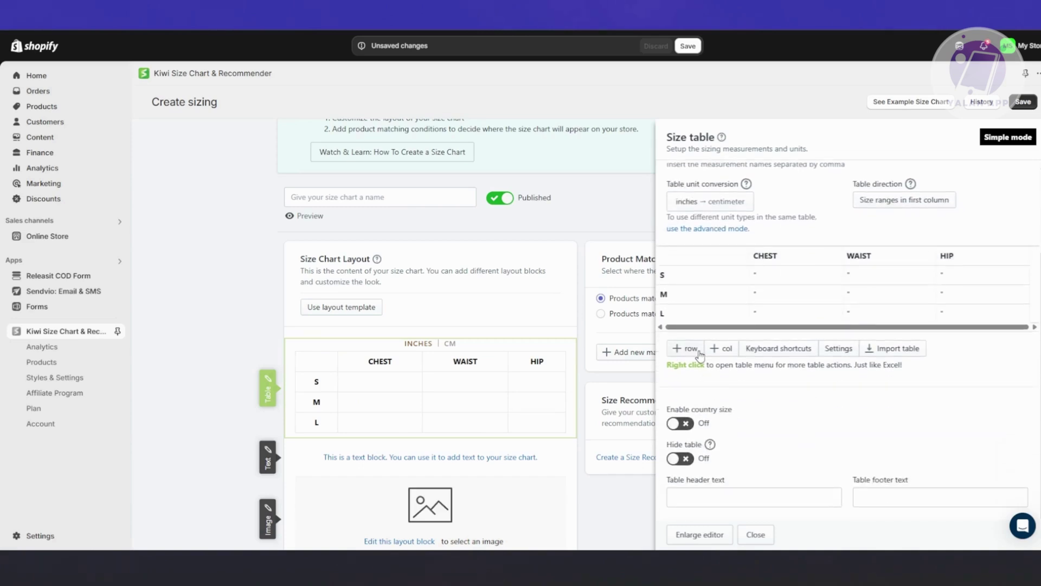
pyautogui.scroll(-2, 836, 407)
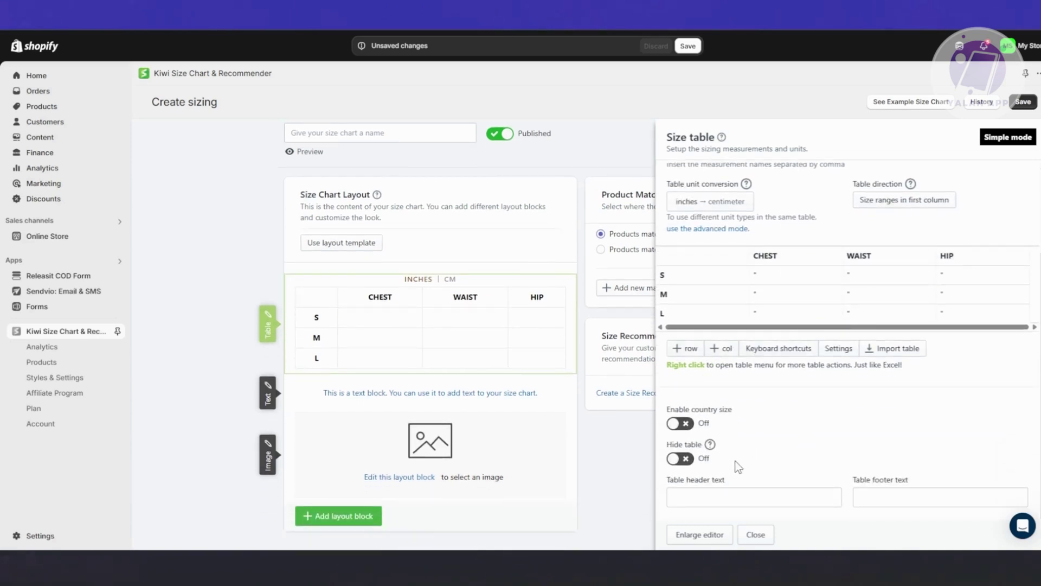
pyautogui.click(692, 424)
pyautogui.click(692, 424)
pyautogui.click(687, 459)
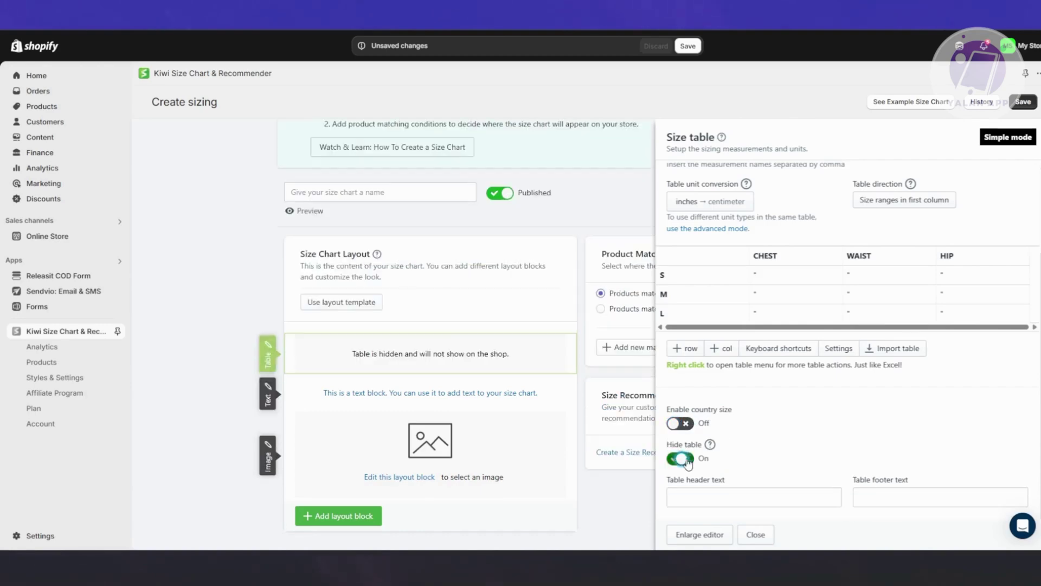
pyautogui.click(686, 459)
pyautogui.scroll(-2, 791, 403)
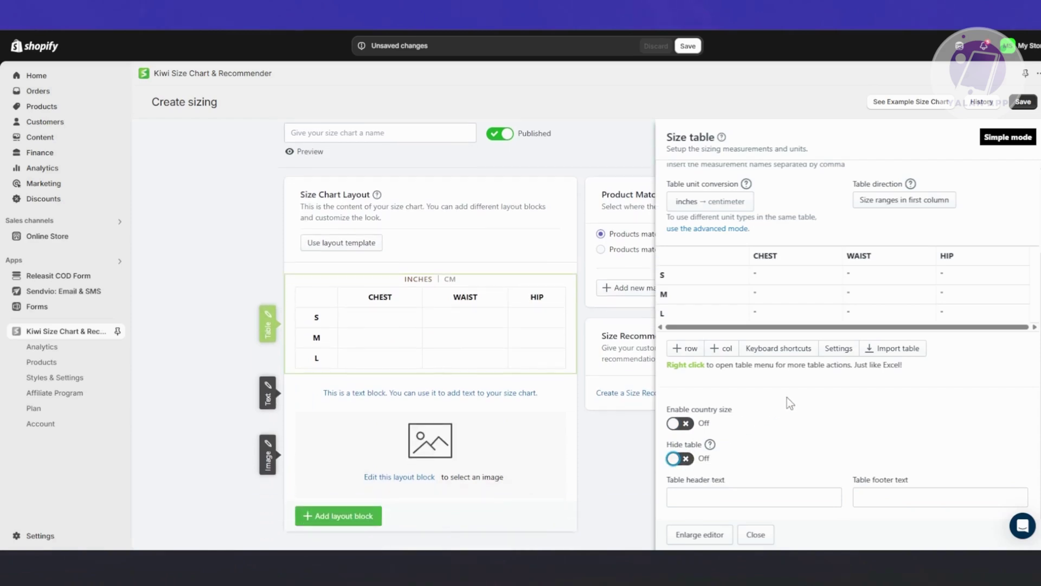
# Try "test" as the table's header text and as its footer text, clearing each field again
pyautogui.click(716, 502)
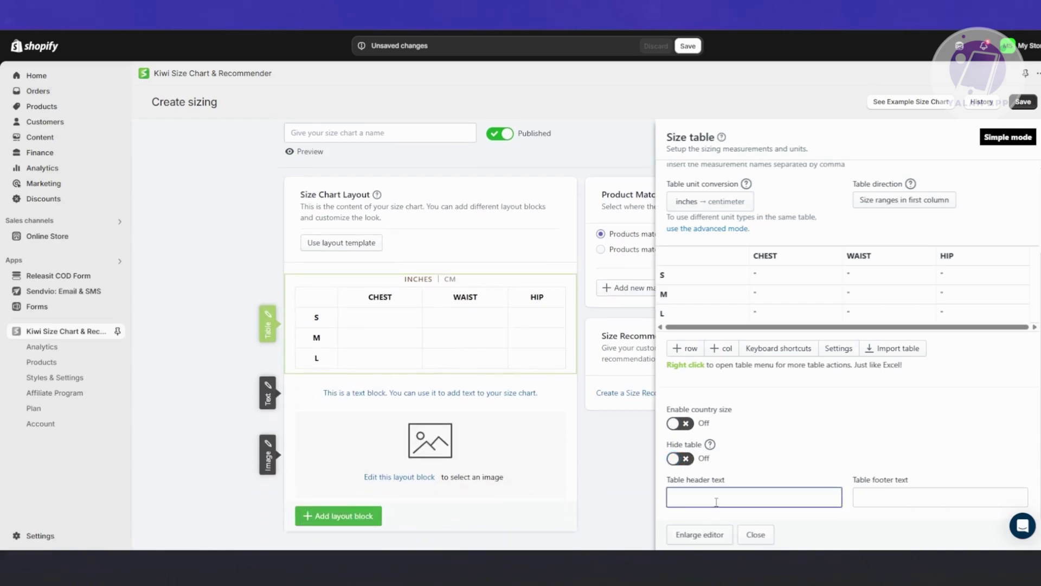
pyautogui.write('tes')
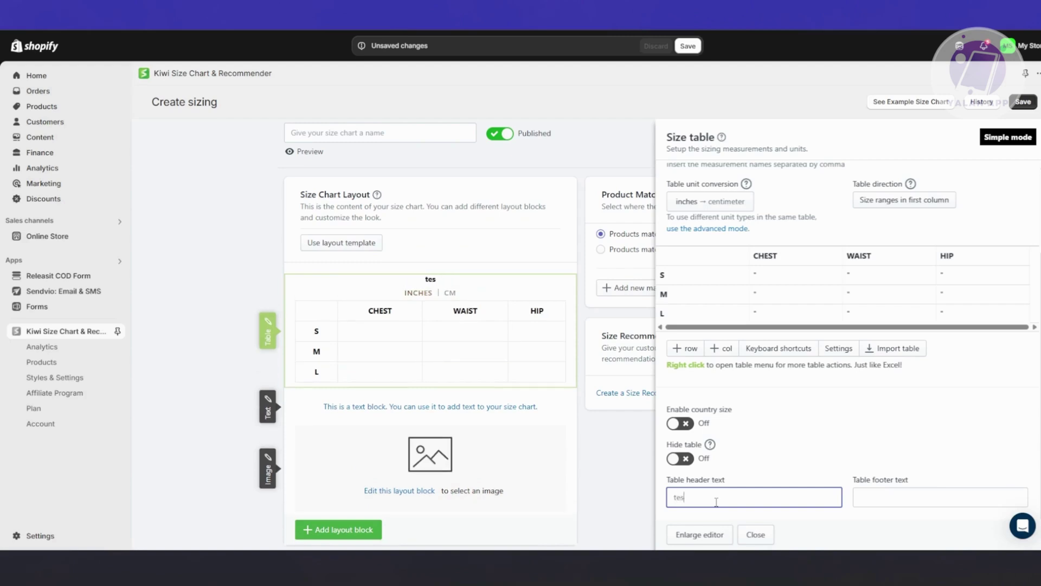
pyautogui.write('t')
pyautogui.hotkey('ctrl', 'a')
pyautogui.press('BackSpace')
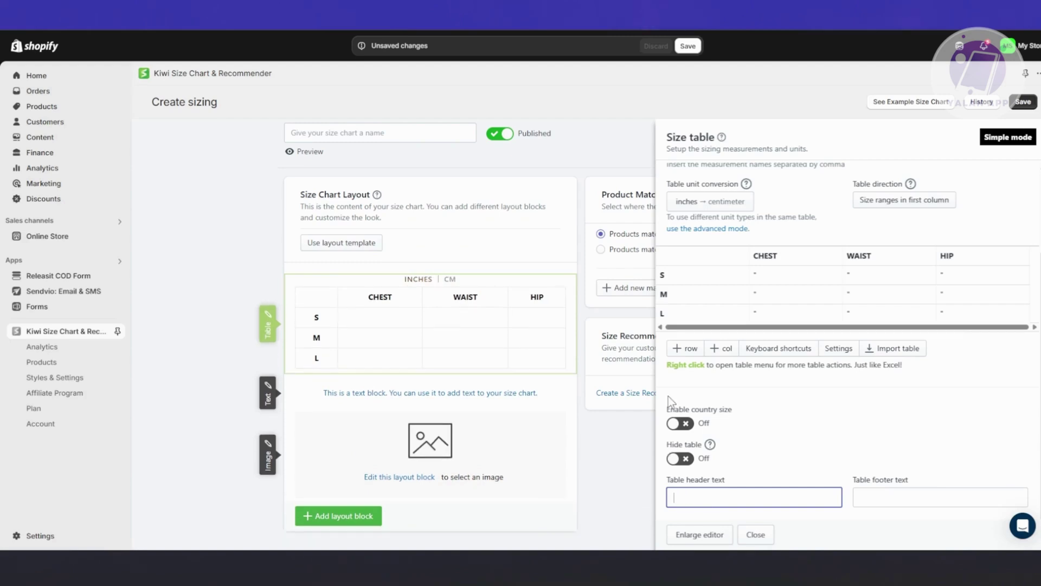
pyautogui.click(894, 497)
pyautogui.write('test')
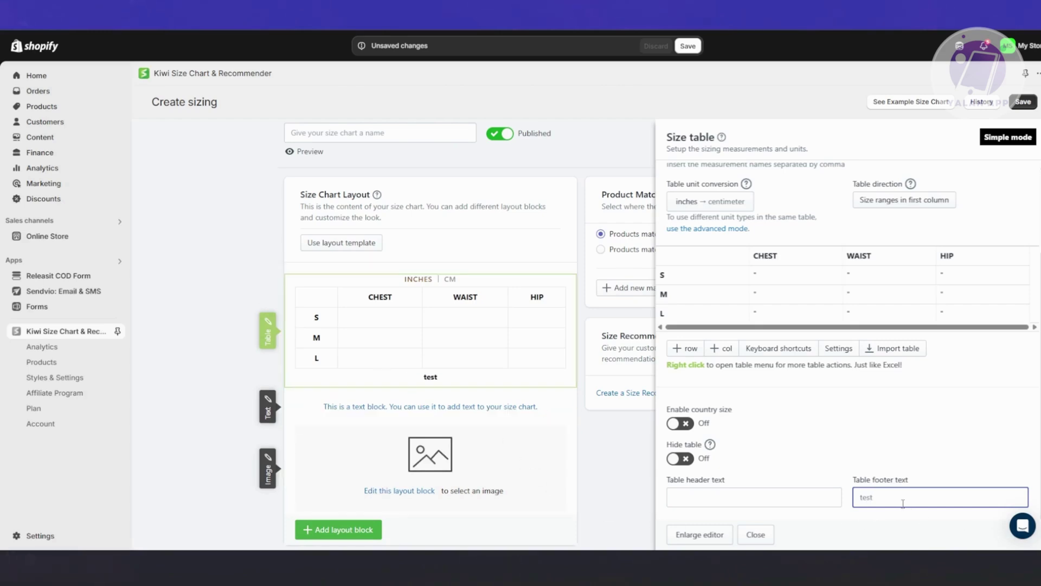
pyautogui.hotkey('ctrl', 'a')
pyautogui.press('BackSpace')
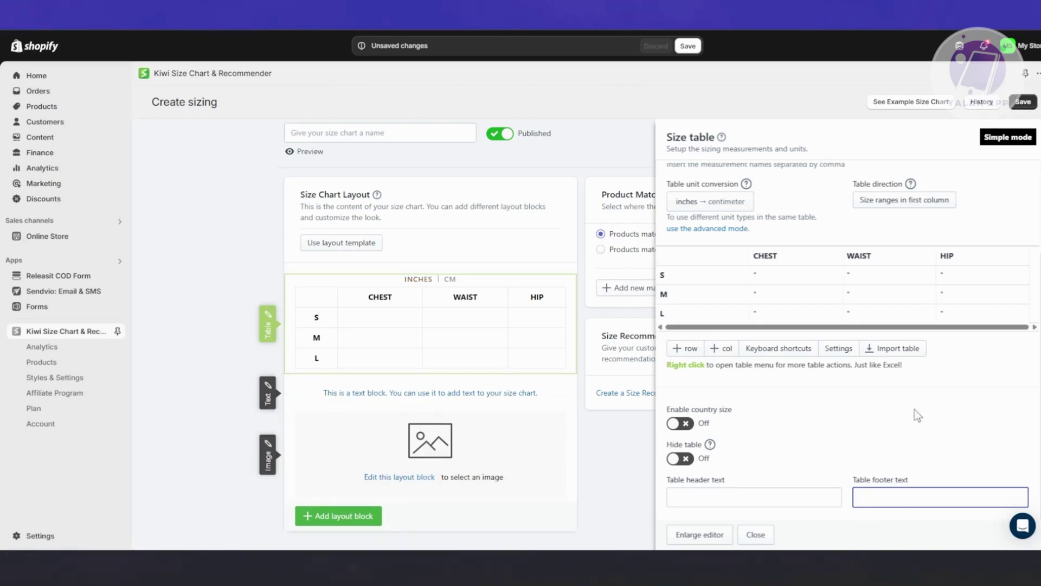
# Name the size chart TEST TABLE
pyautogui.click(610, 447)
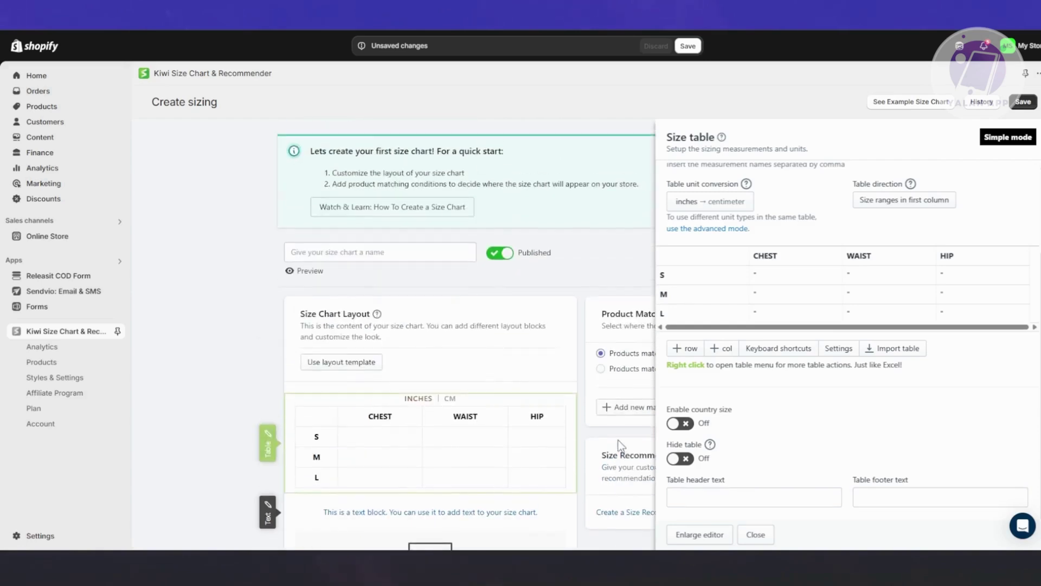
pyautogui.scroll(-2, 621, 445)
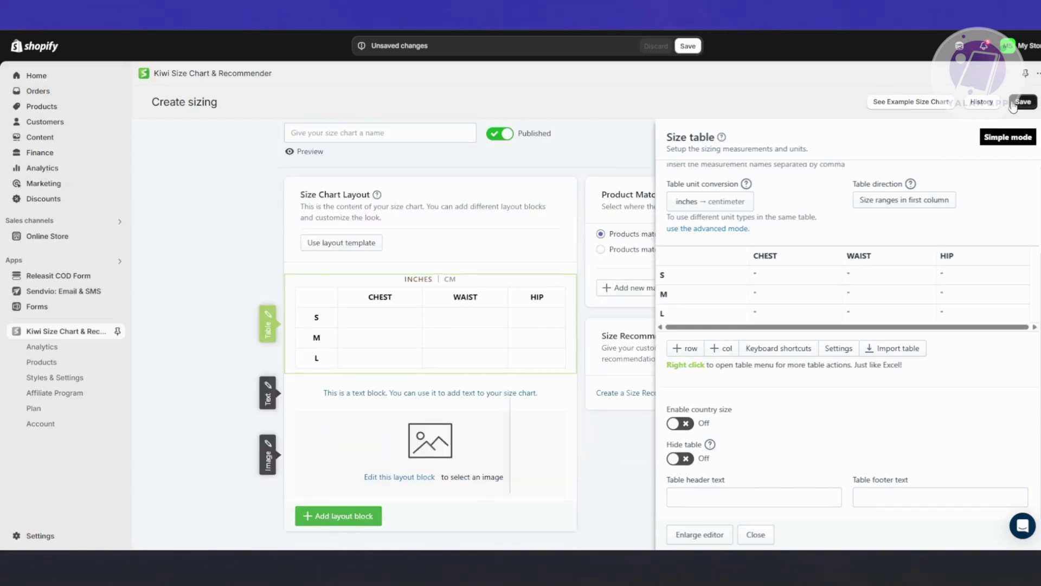
pyautogui.scroll(2, 336, 228)
pyautogui.click(323, 250)
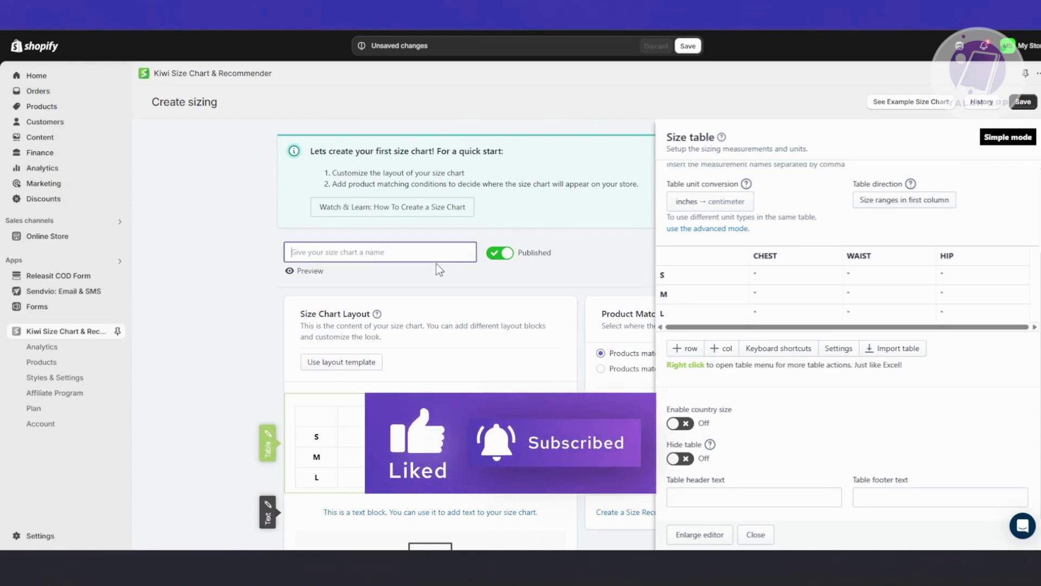
pyautogui.write('TEST TABLE')
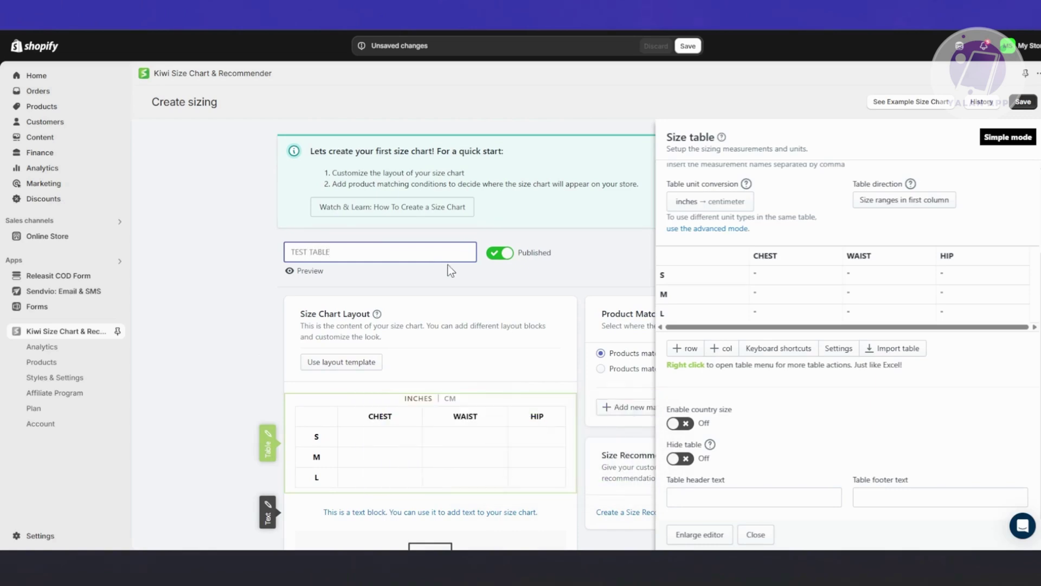
pyautogui.scroll(-2, 448, 264)
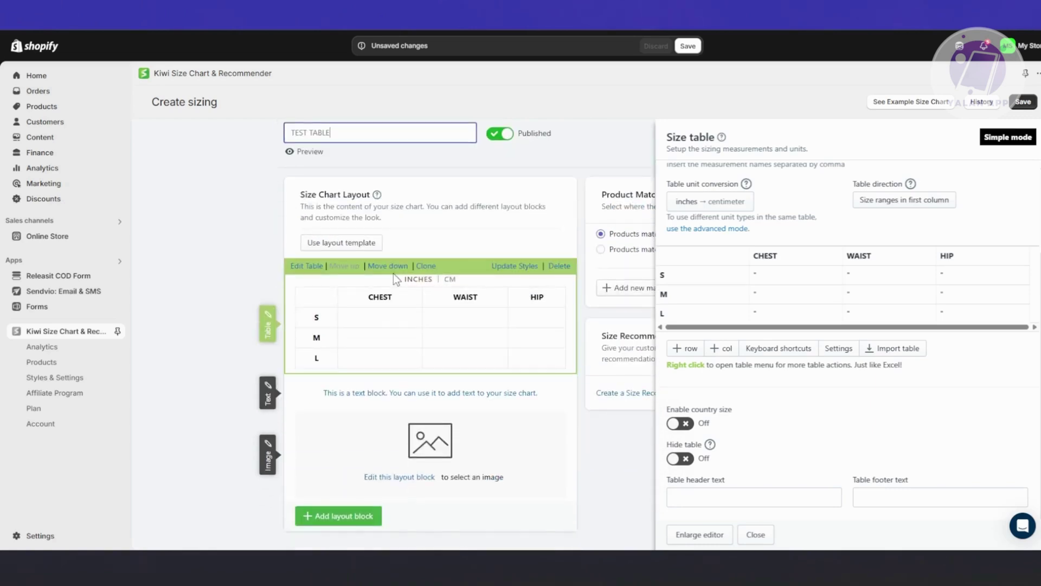
pyautogui.click(385, 319)
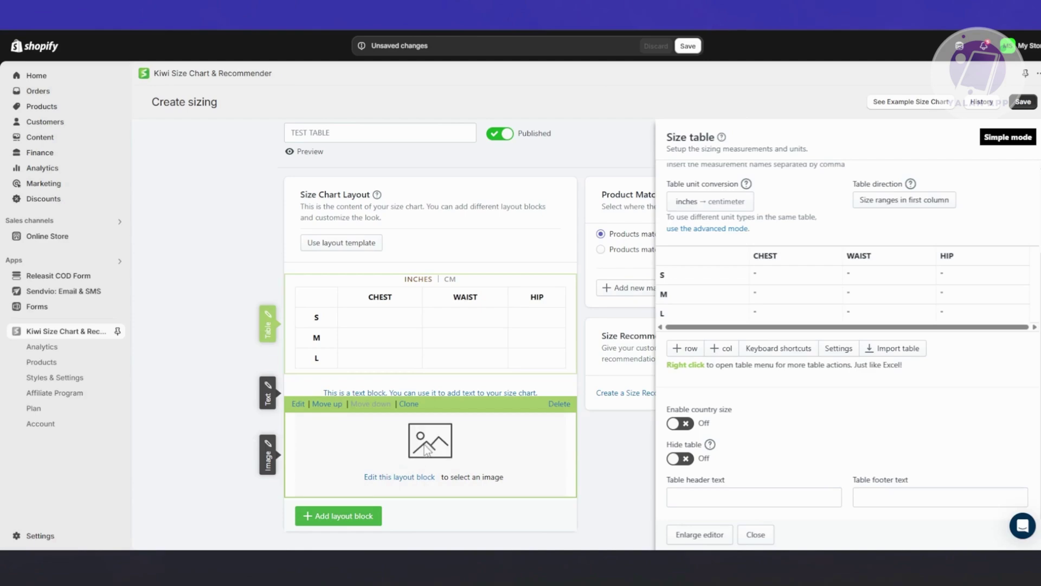
# Add the picture 0_A7MUqyCLvZDcHkfM.jpg from Downloads to the image block, keeping its height and width on auto
pyautogui.click(400, 478)
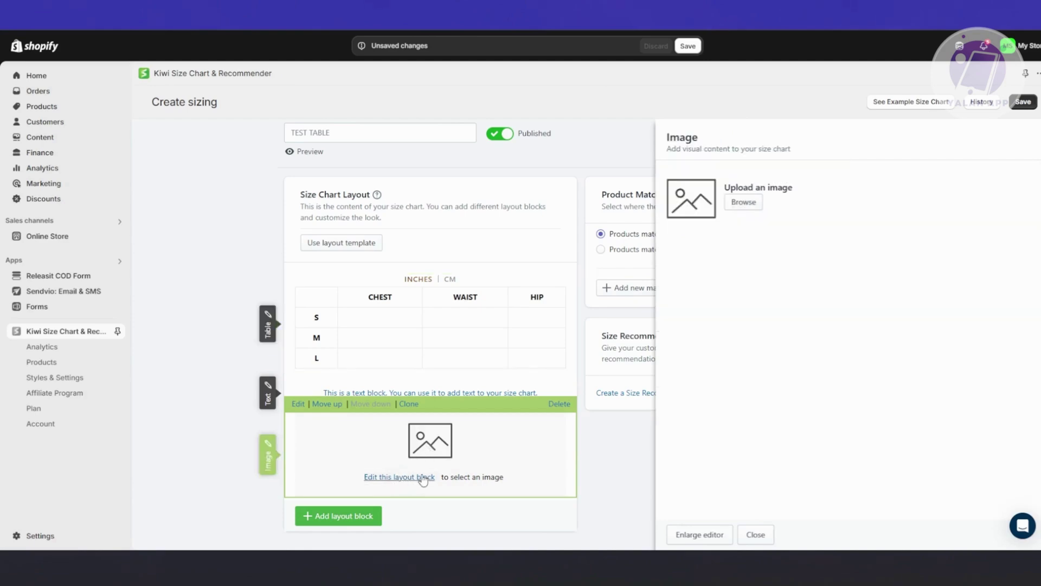
pyautogui.click(745, 204)
pyautogui.click(561, 363)
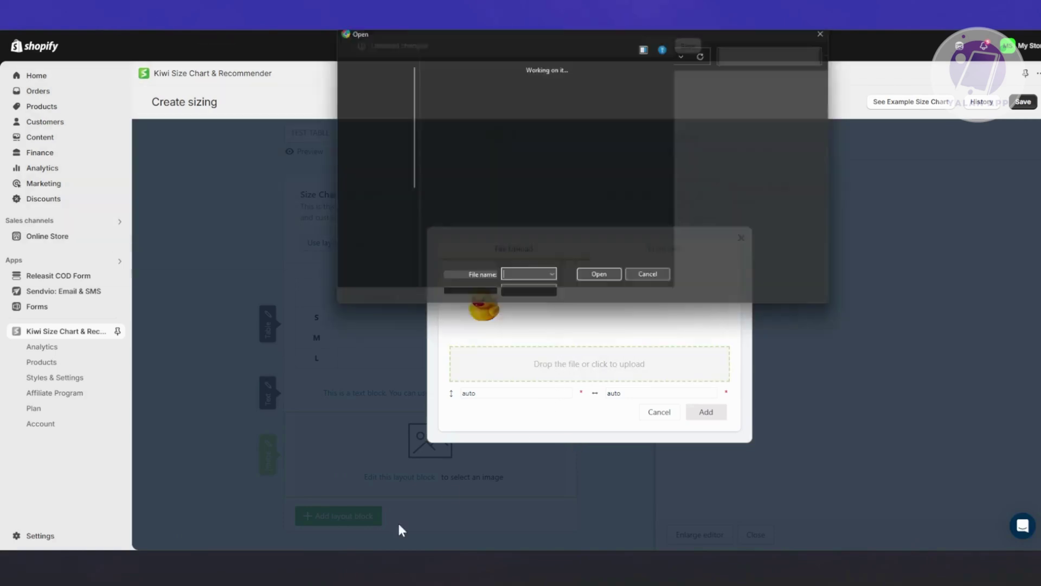
pyautogui.scroll(-5, 476, 246)
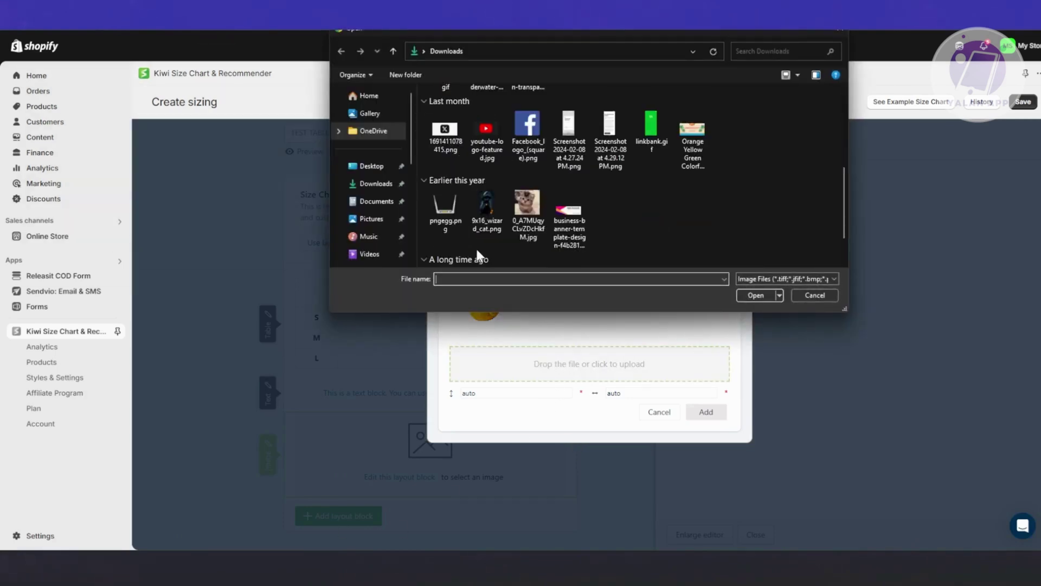
pyautogui.scroll(3, 476, 251)
pyautogui.scroll(-3, 476, 249)
pyautogui.click(527, 223)
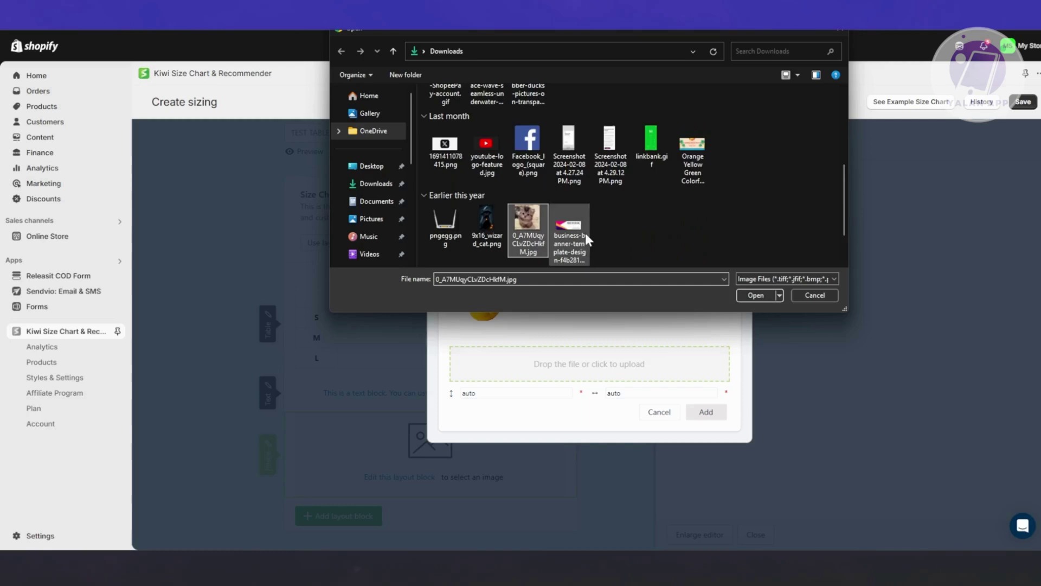
pyautogui.click(747, 295)
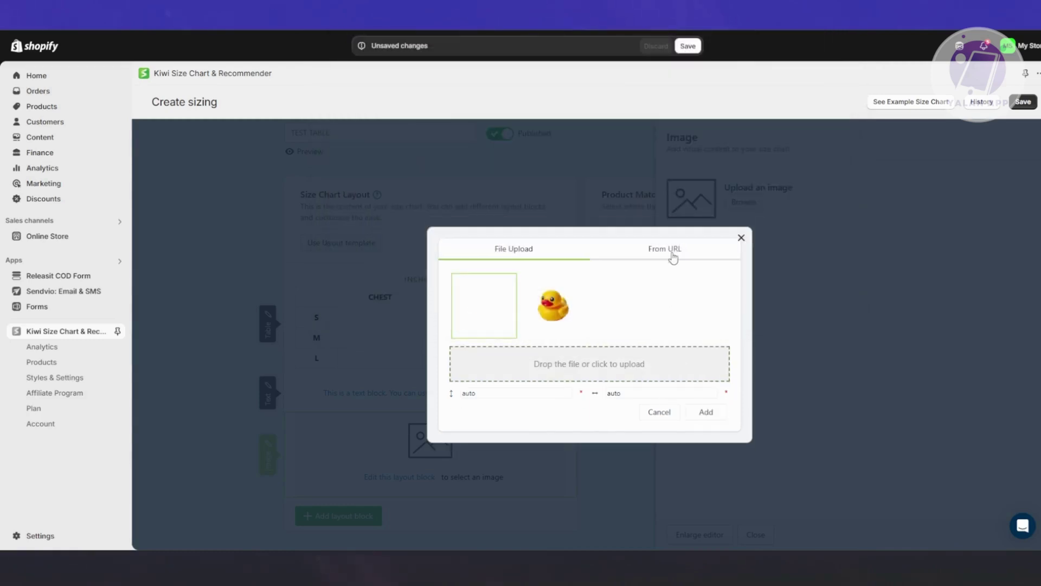
pyautogui.click(718, 422)
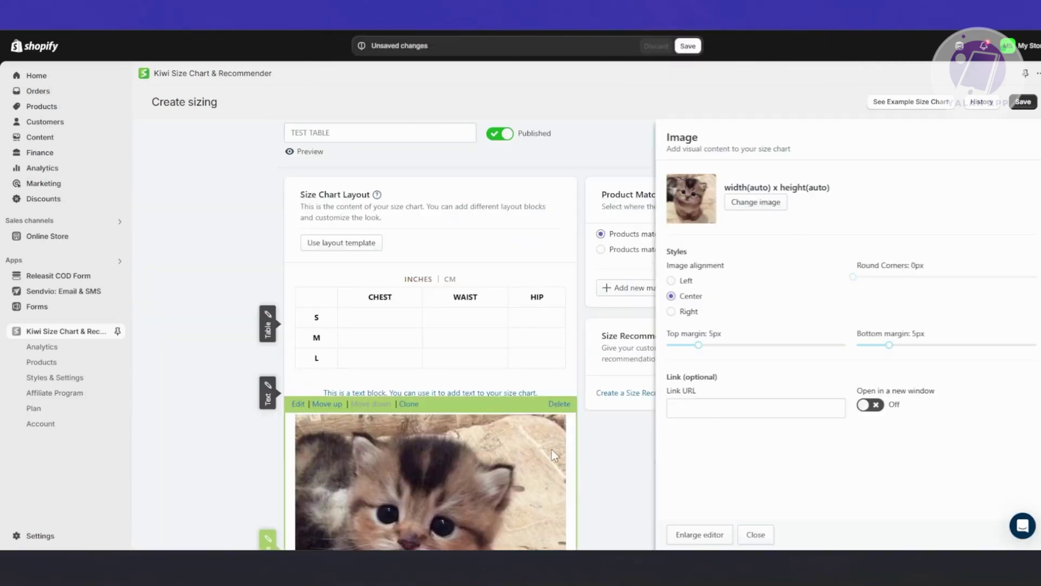
# Clear the placeholder text from the text block between the size table and the image
pyautogui.scroll(-2, 568, 427)
pyautogui.click(486, 269)
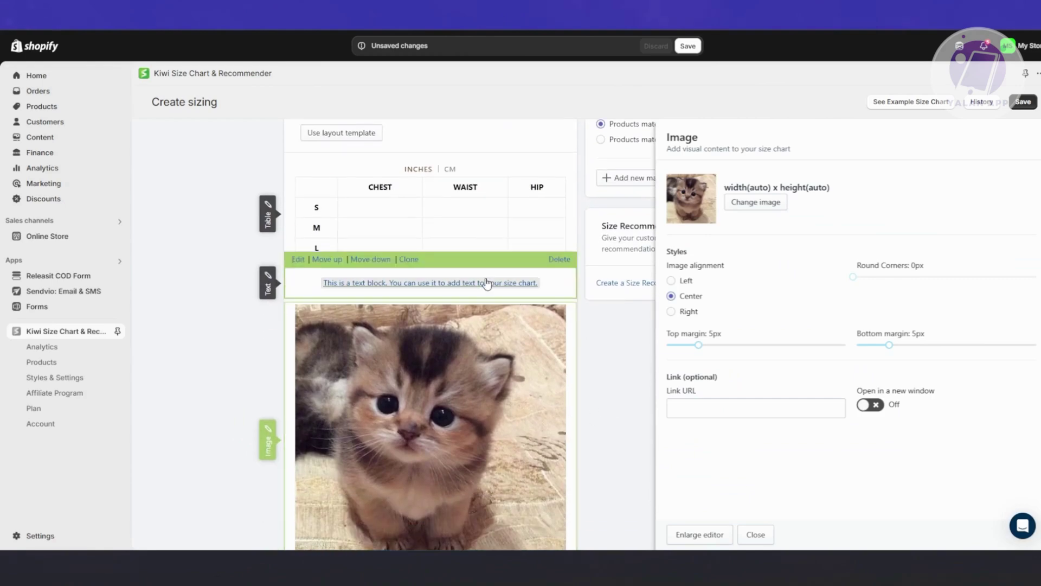
pyautogui.click(700, 243)
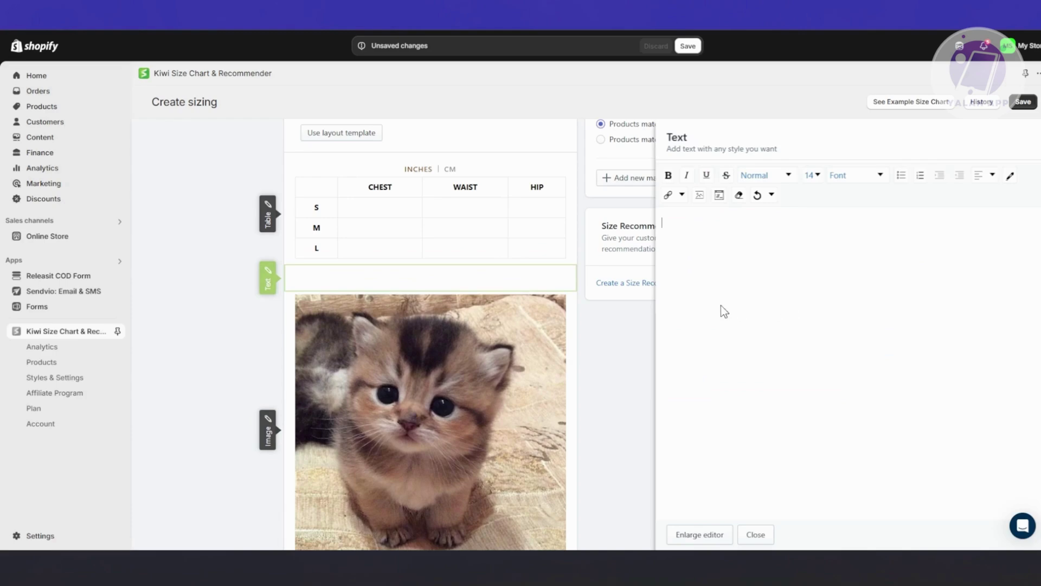
# Fill row S of the size table with 12 for chest, waist and hip
pyautogui.moveTo(333, 212)
pyautogui.click(307, 158)
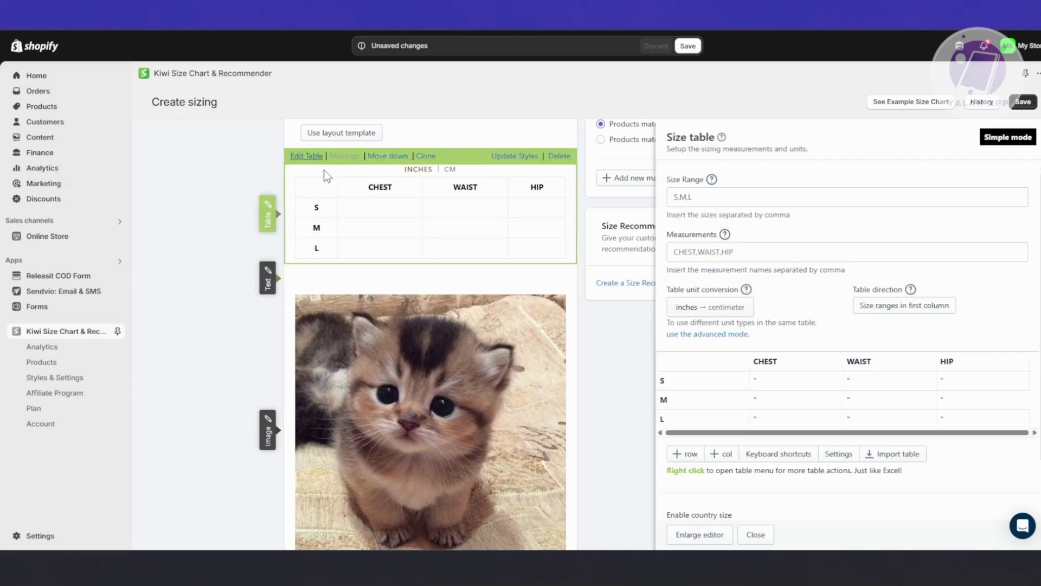
pyautogui.click(780, 389)
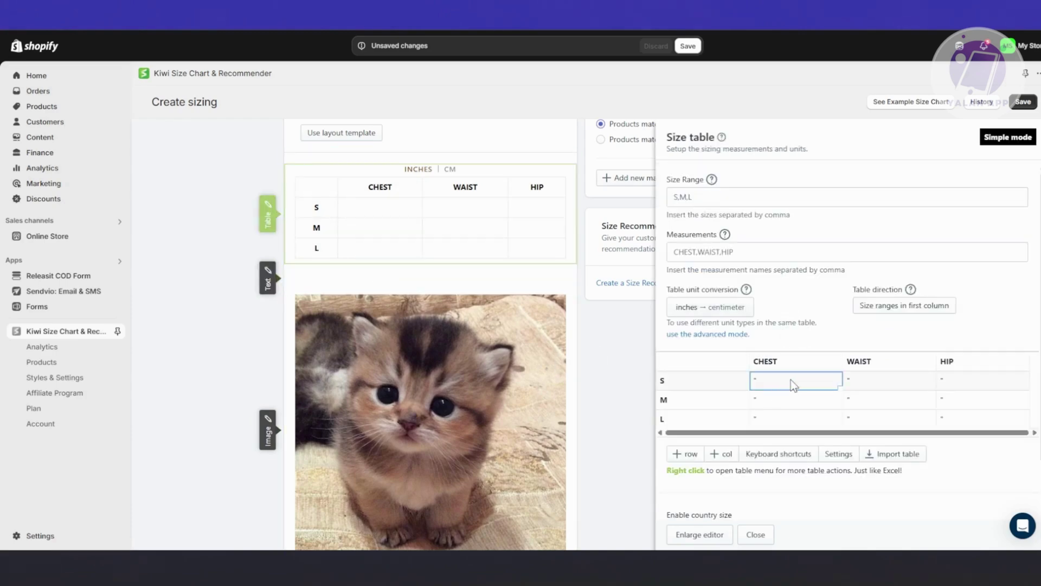
pyautogui.doubleClick(792, 379)
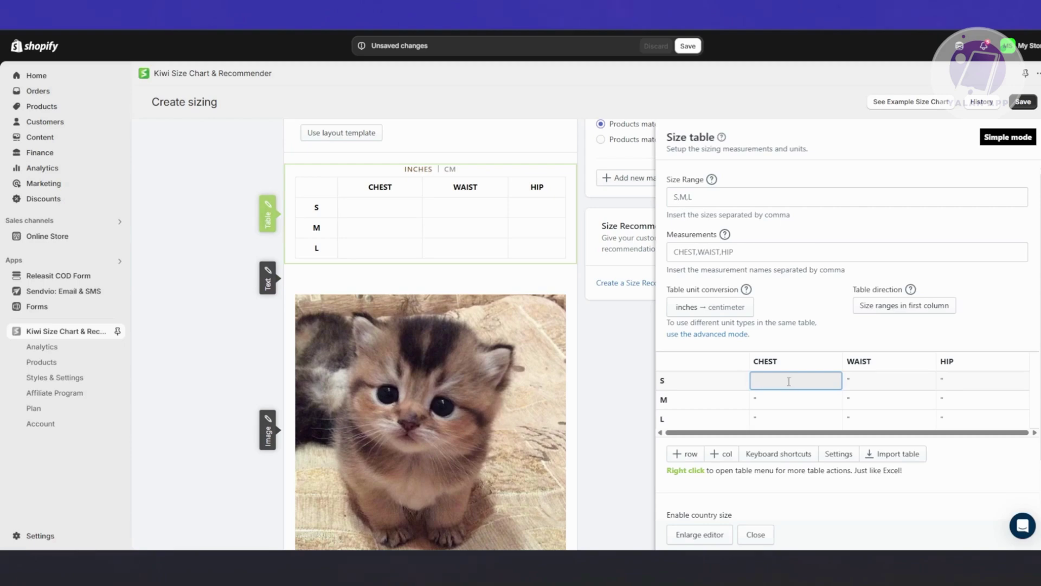
pyautogui.write('12')
pyautogui.press('Tab')
pyautogui.write('12')
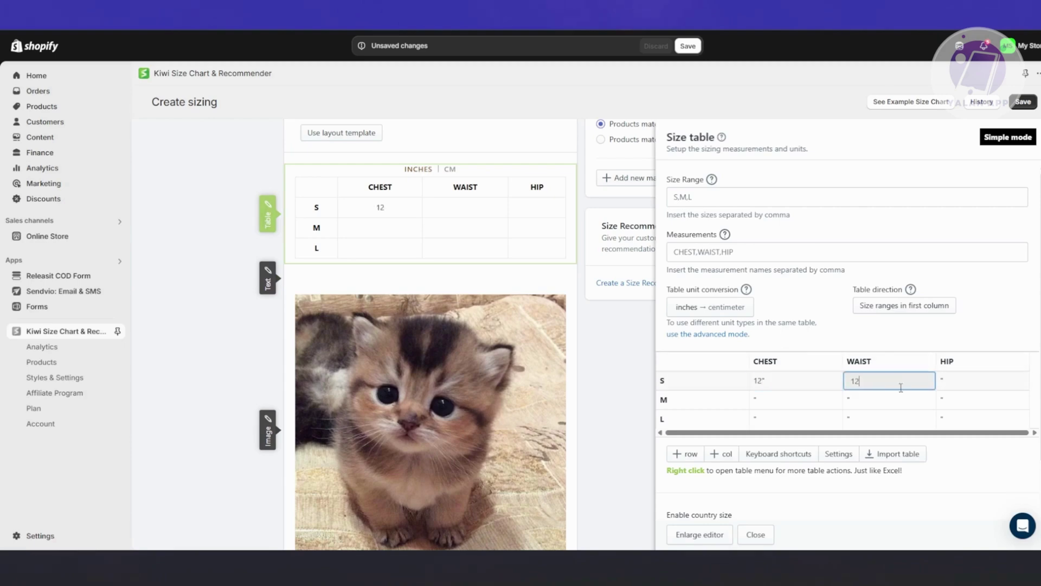
pyautogui.press('Tab')
pyautogui.write('12')
# Fill row M of the size table with 15 for chest, waist and hip
pyautogui.click(786, 399)
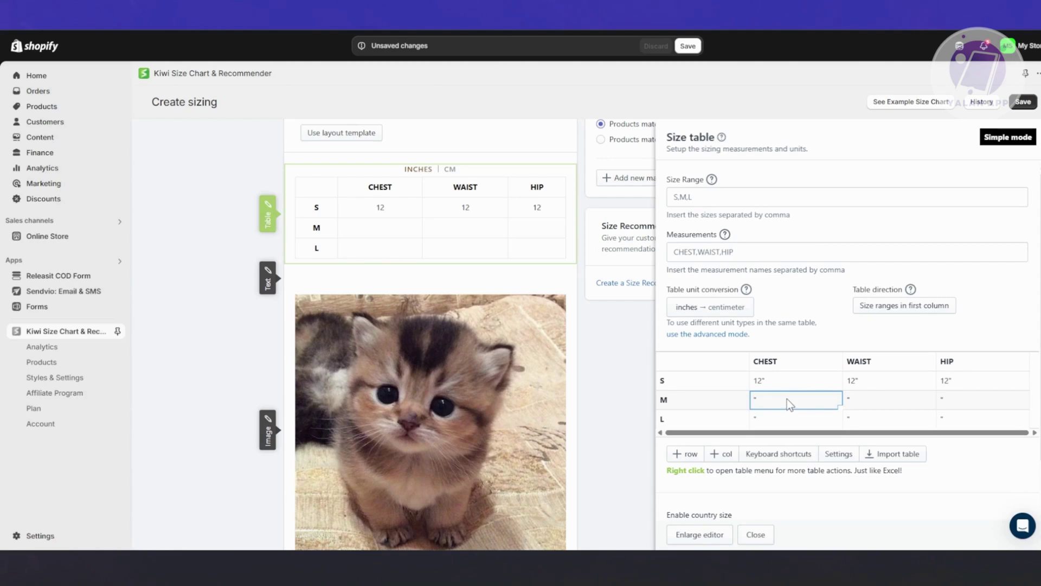
pyautogui.write('15')
pyautogui.press('Tab')
pyautogui.write('15')
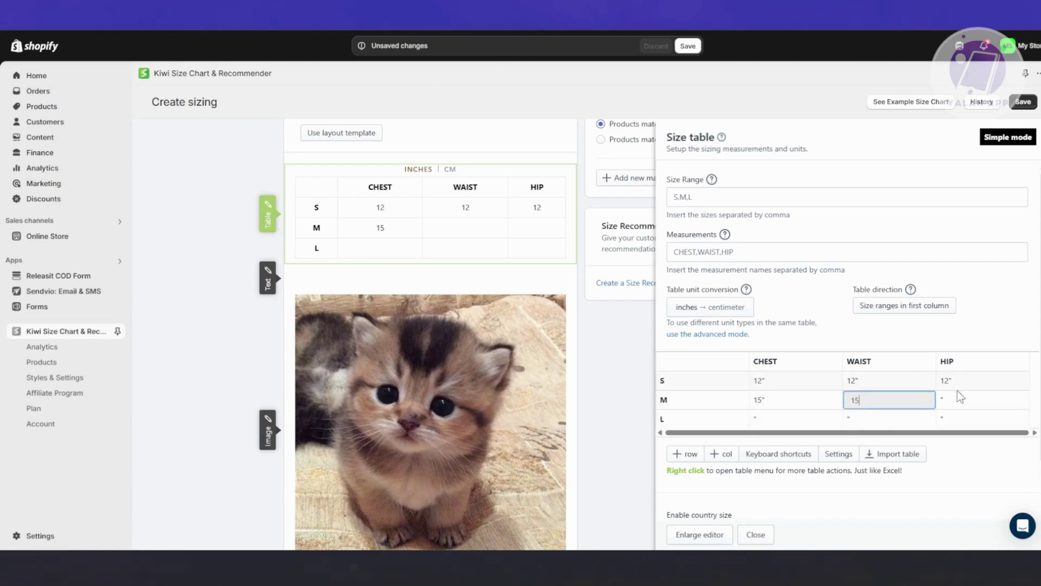
pyautogui.press('Tab')
pyautogui.write('15')
# Fill row L of the size table with 17 for chest, waist and hip
pyautogui.click(807, 415)
pyautogui.write('15')
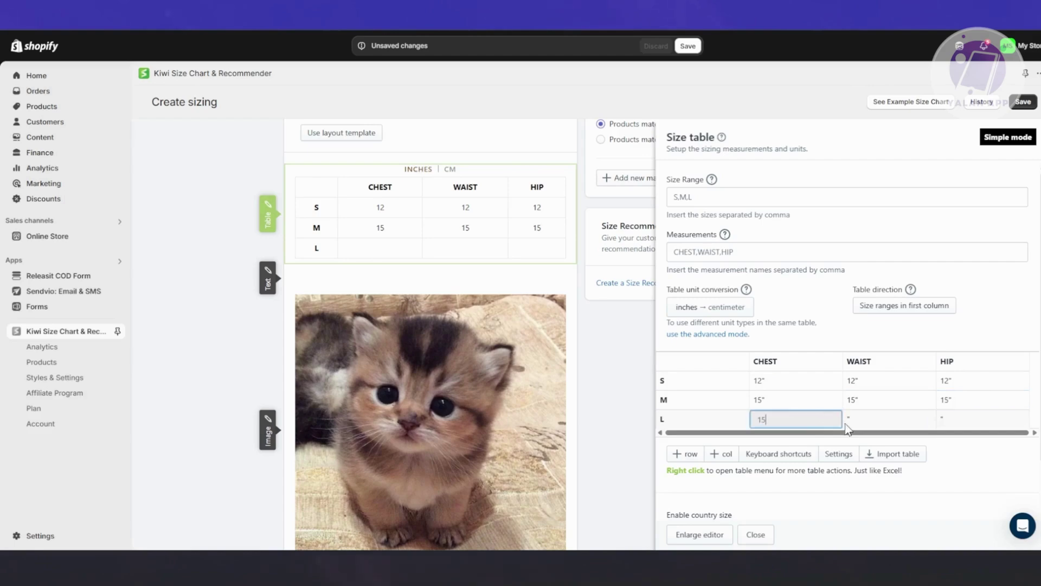
pyautogui.click(879, 423)
pyautogui.write('17')
pyautogui.click(978, 416)
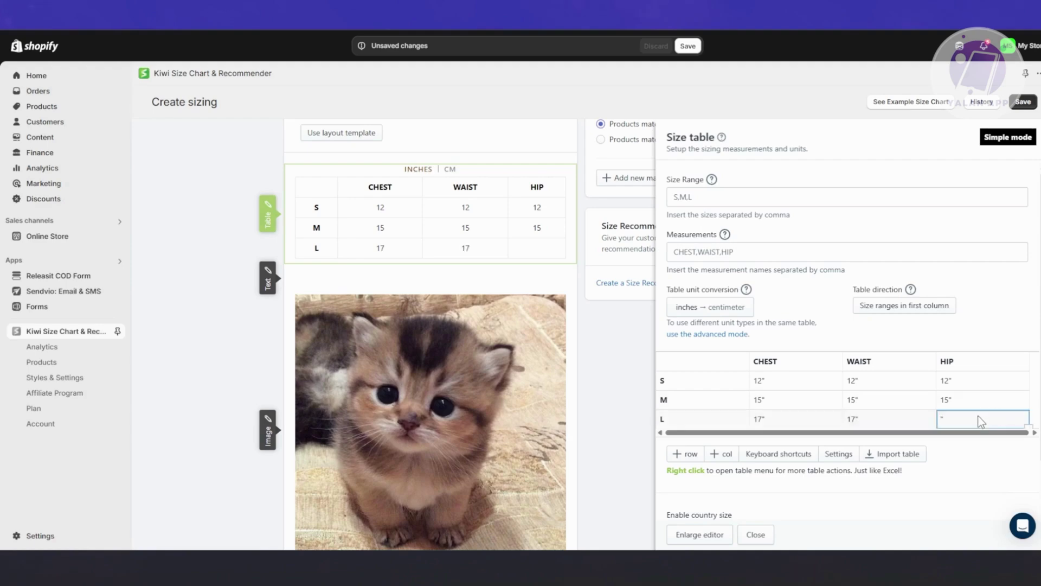
pyautogui.write('17')
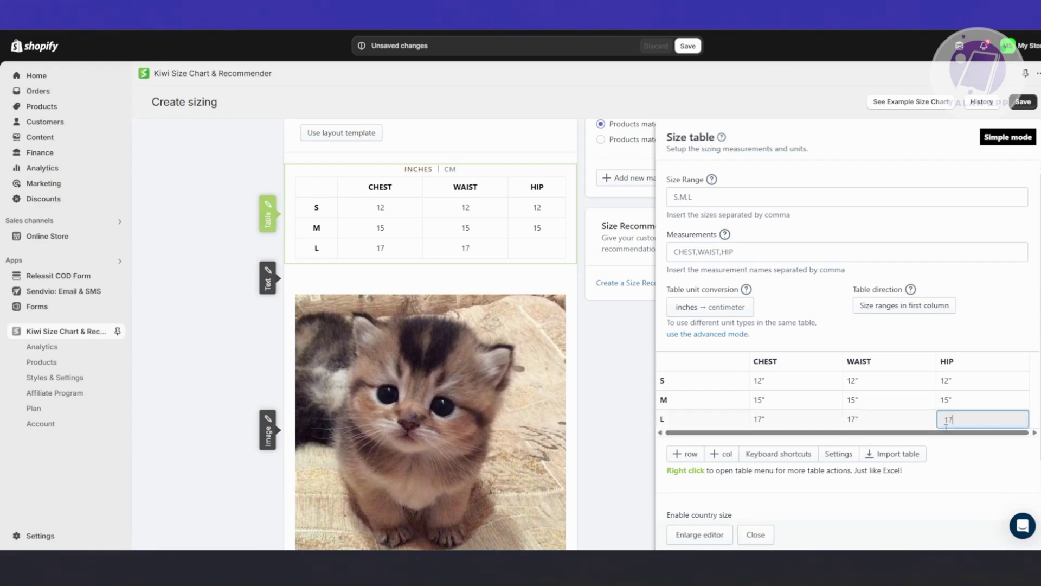
pyautogui.scroll(-5, 922, 428)
pyautogui.scroll(5, 483, 373)
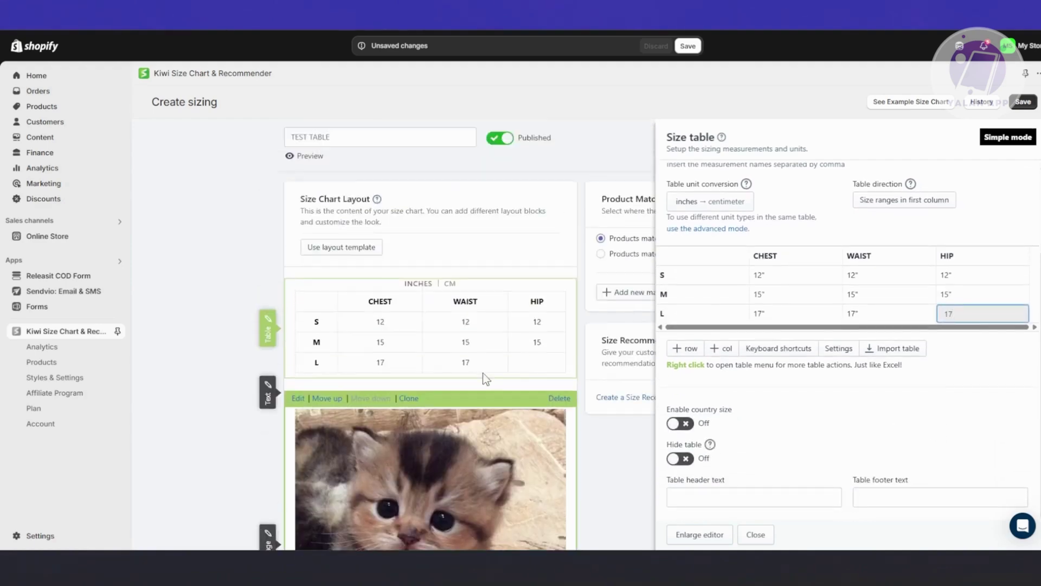
pyautogui.click(975, 363)
# Save the TEST TABLE size chart and dismiss the request to leave a review
pyautogui.moveTo(465, 374)
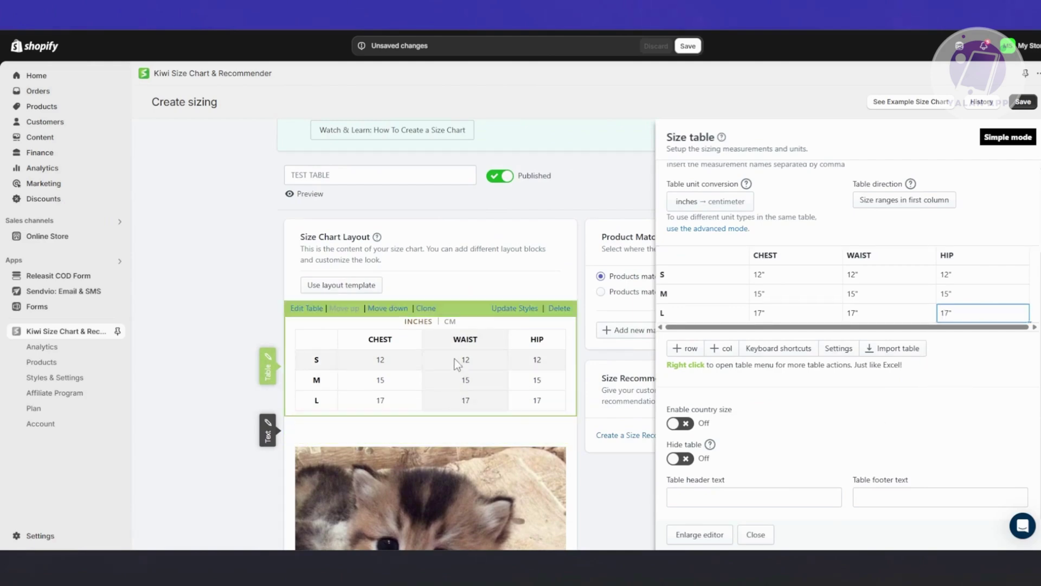
pyautogui.scroll(2, 451, 220)
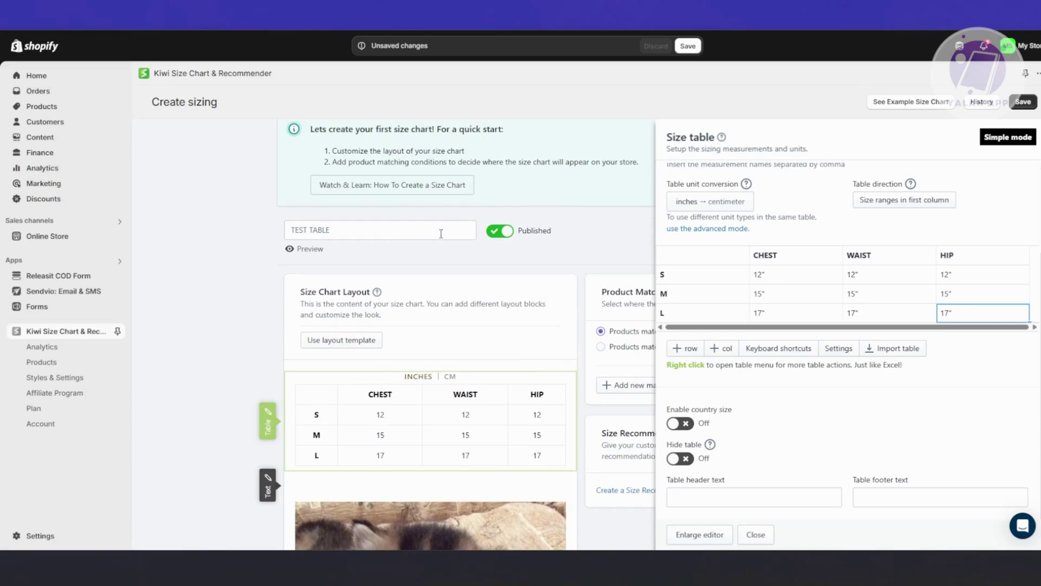
pyautogui.click(1023, 101)
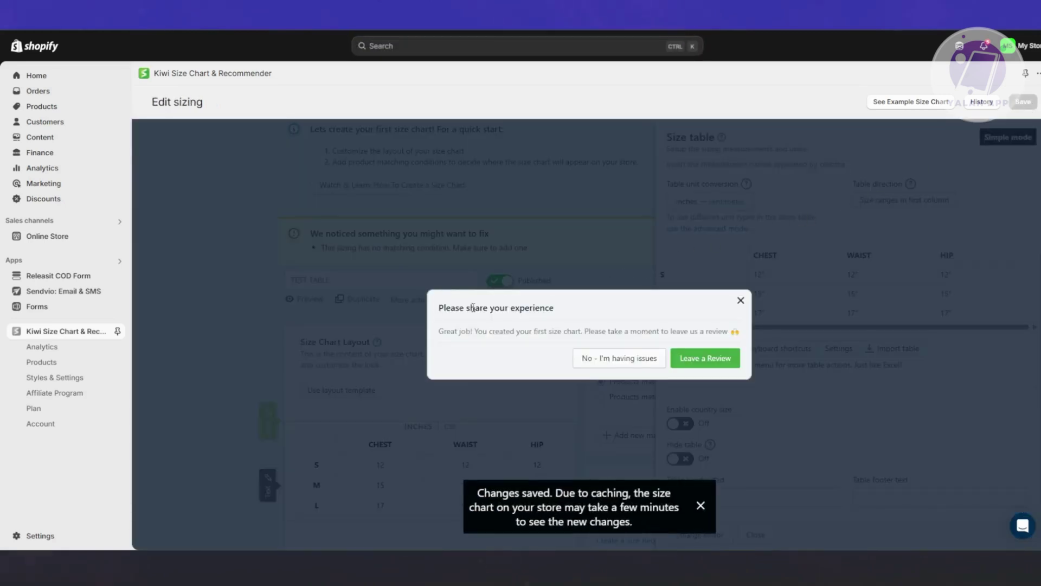
pyautogui.click(620, 358)
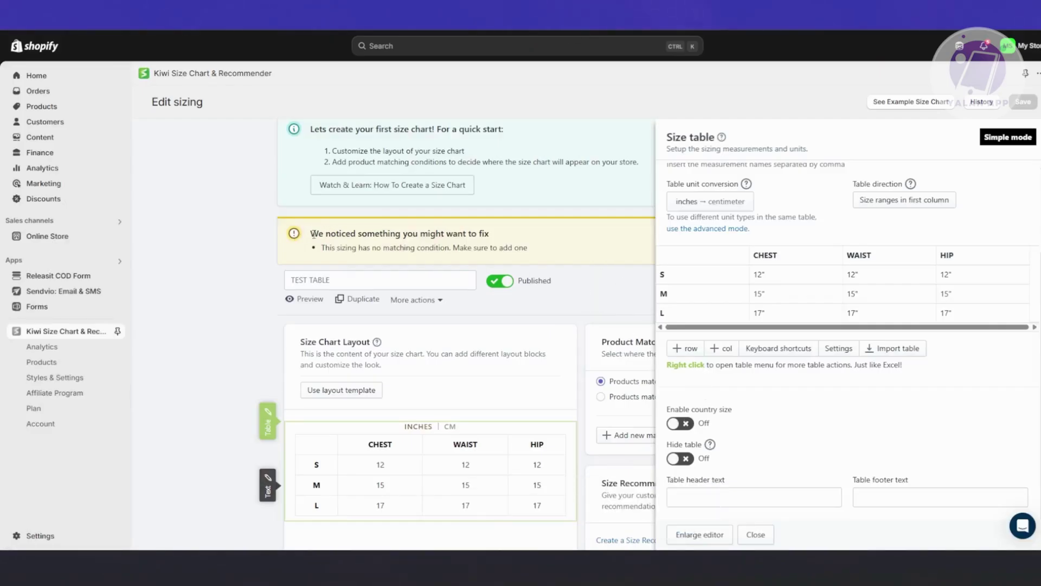
# Read the notice about the missing matching condition and close the size table editor to reveal the Product Matching Conditions
pyautogui.moveTo(313, 234); pyautogui.dragTo(571, 261)
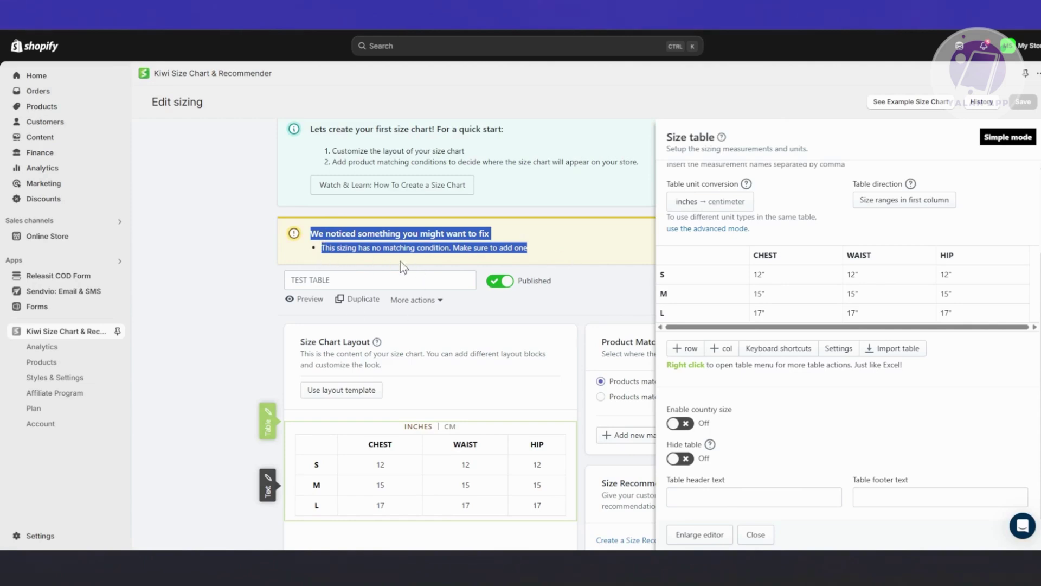
pyautogui.scroll(-6, 562, 417)
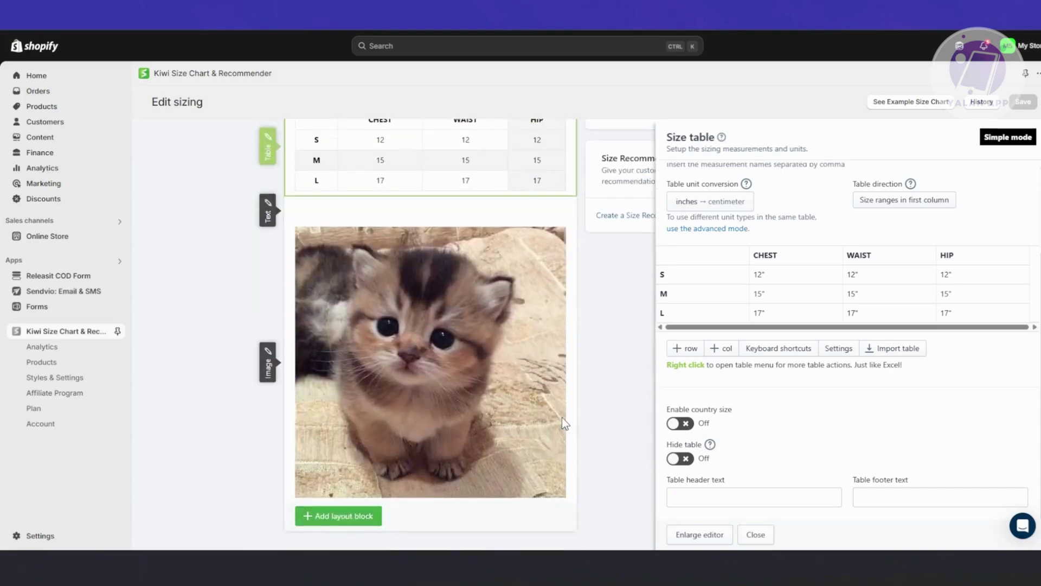
pyautogui.scroll(7, 593, 480)
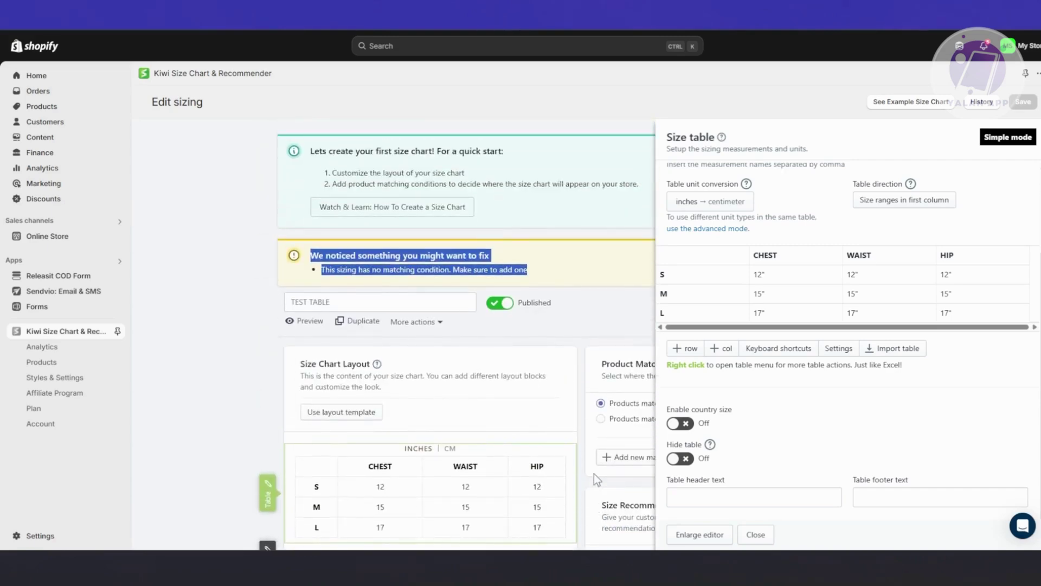
pyautogui.click(597, 307)
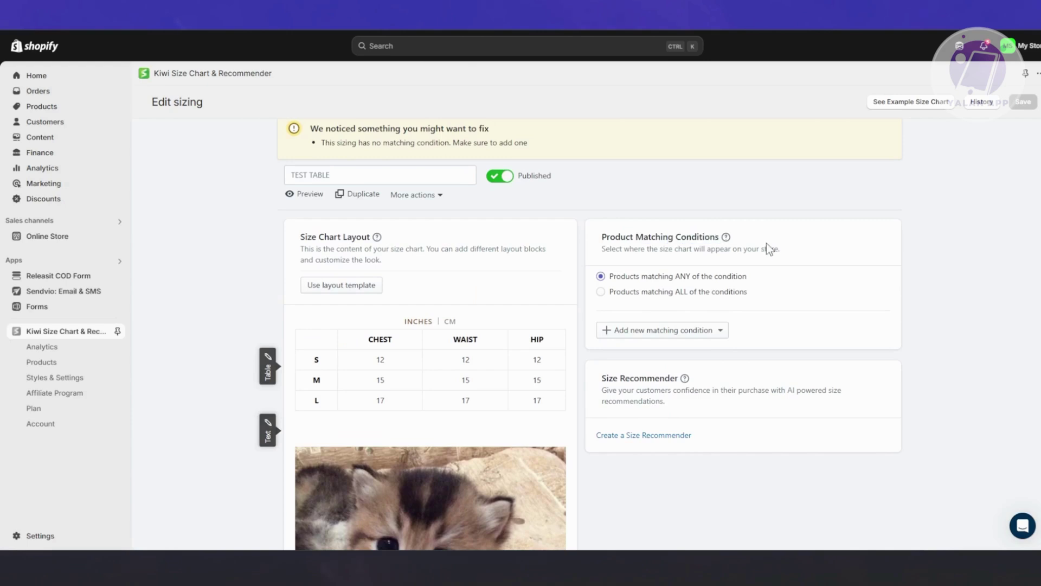
pyautogui.moveTo(766, 243); pyautogui.dragTo(602, 240)
pyautogui.click(603, 242)
pyautogui.click(269, 363)
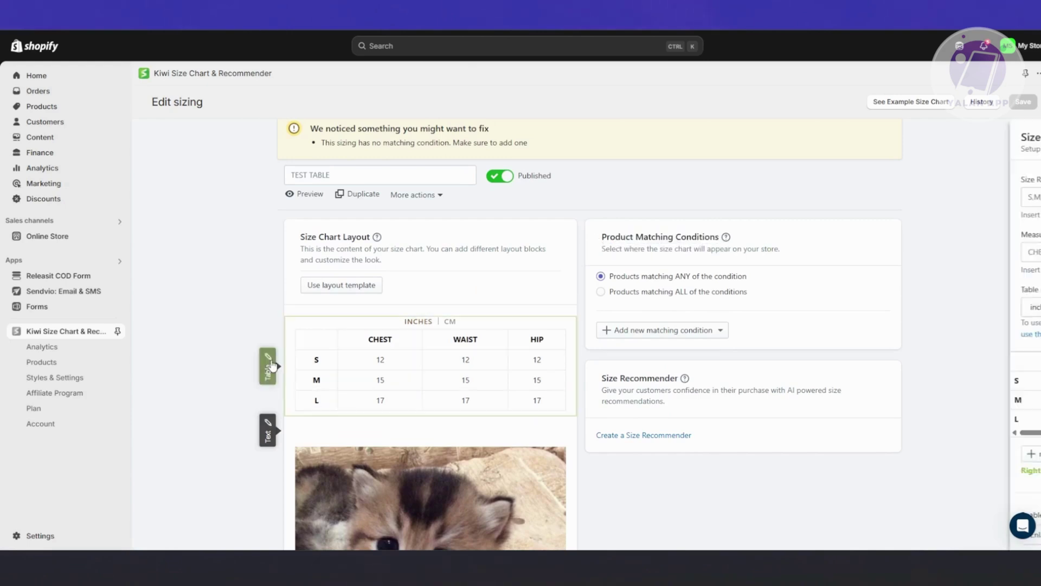
pyautogui.scroll(-2, 957, 423)
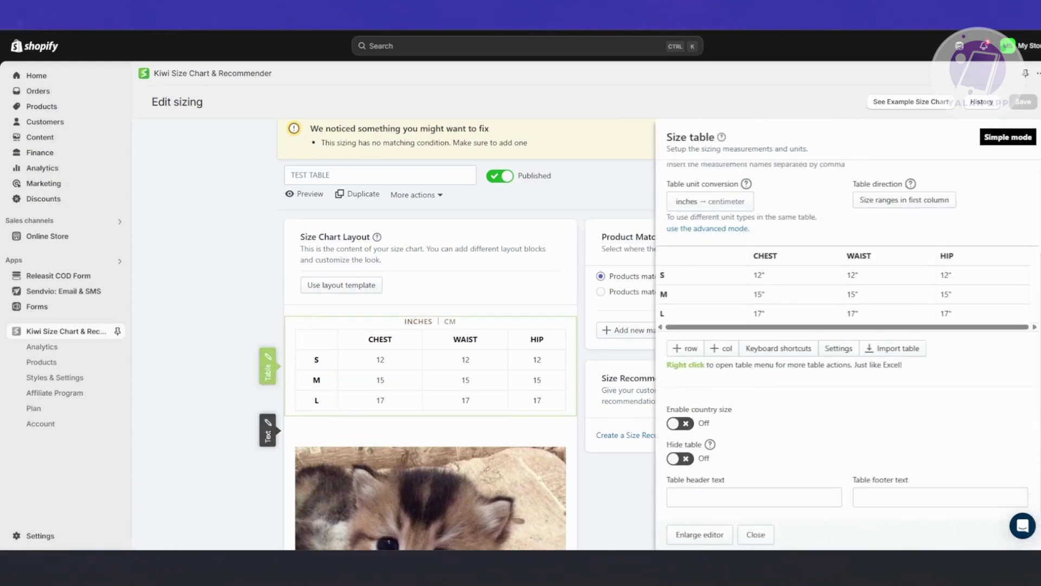
pyautogui.click(757, 536)
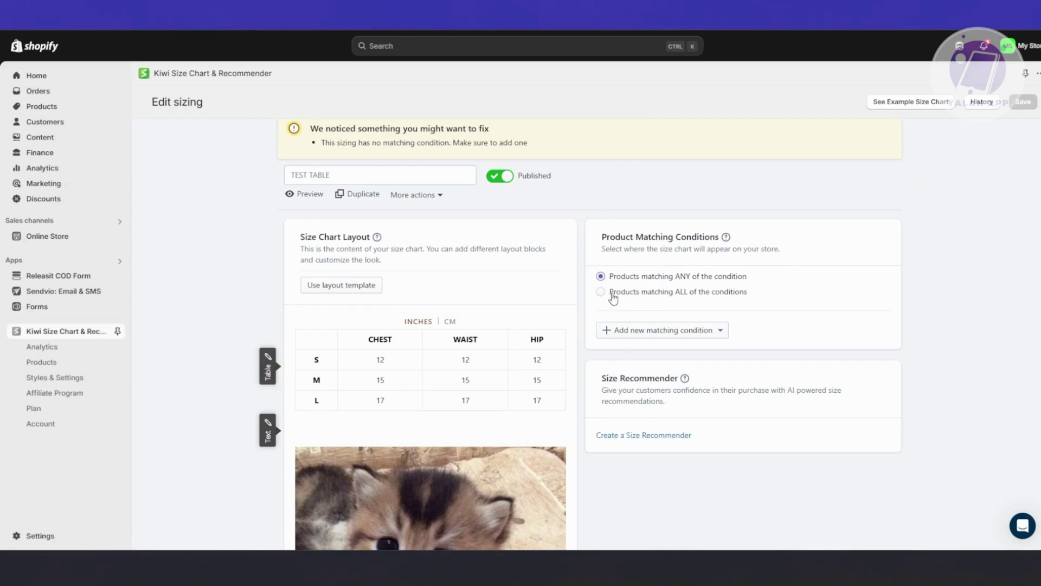
# Add a product matching condition for PRODUCT 1 and save the size chart, dismissing the review request
pyautogui.click(713, 332)
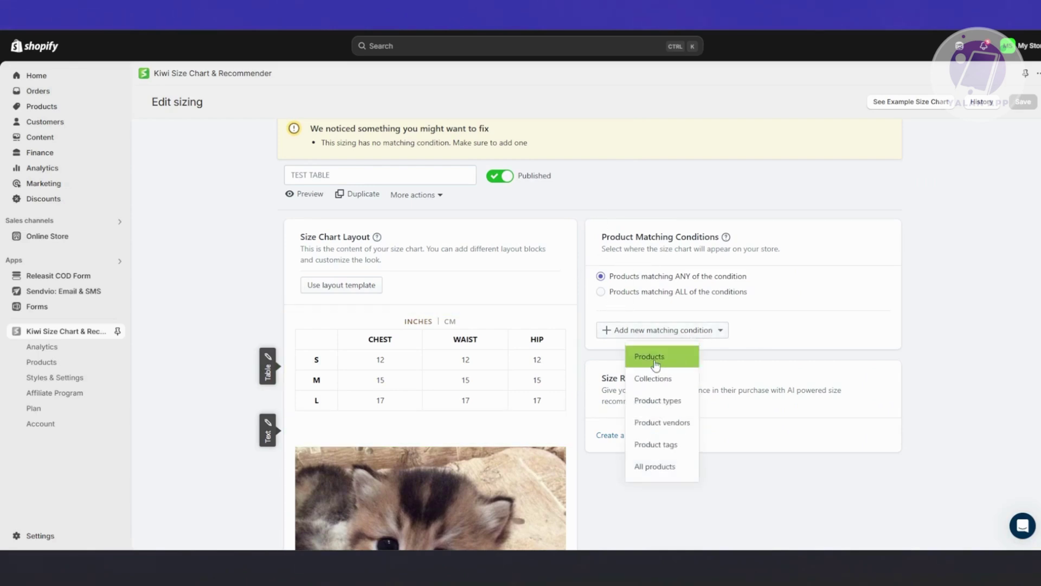
pyautogui.click(655, 362)
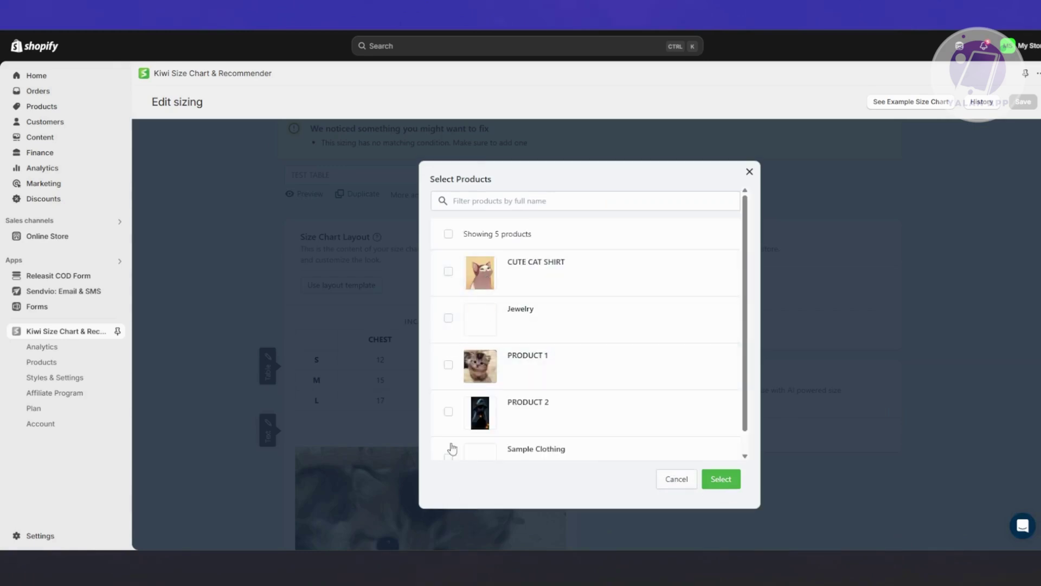
pyautogui.click(449, 364)
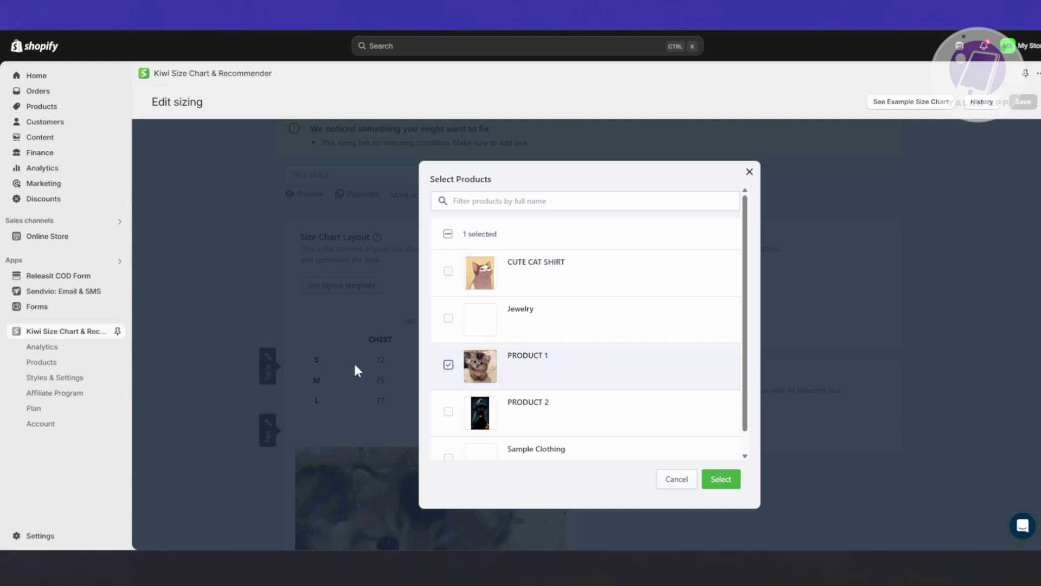
pyautogui.click(727, 481)
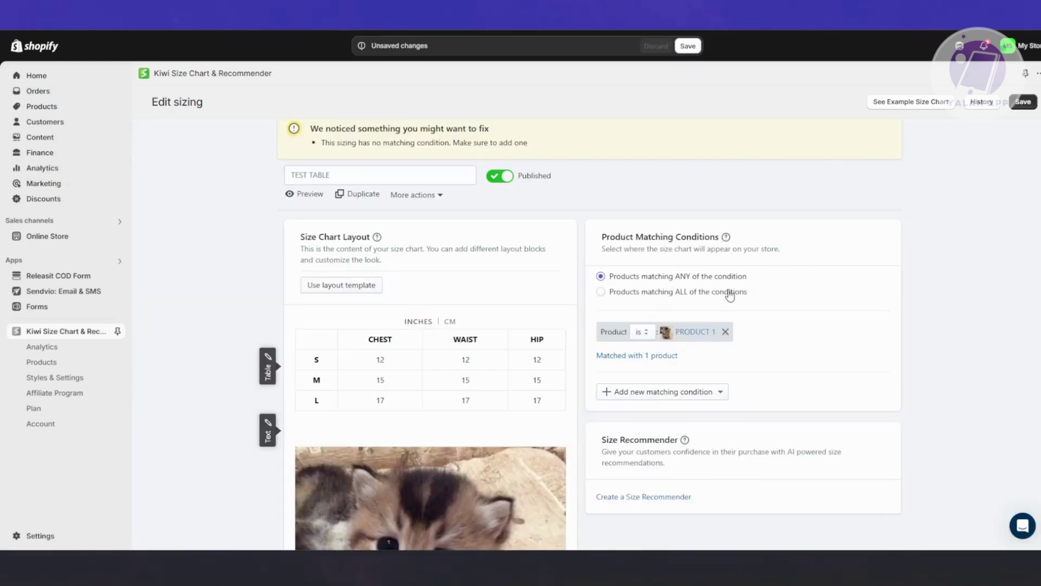
pyautogui.click(1012, 109)
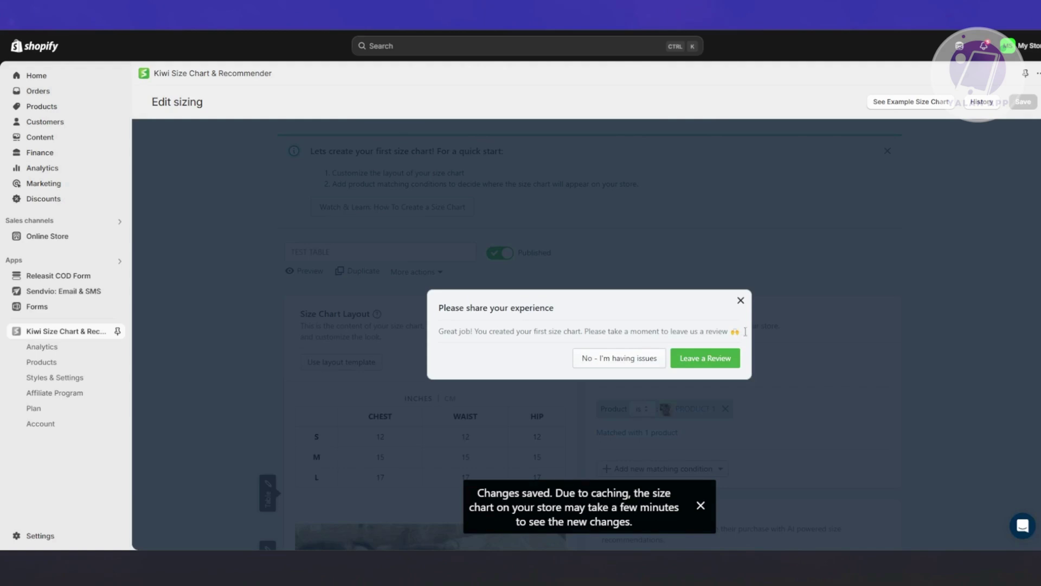
pyautogui.click(740, 302)
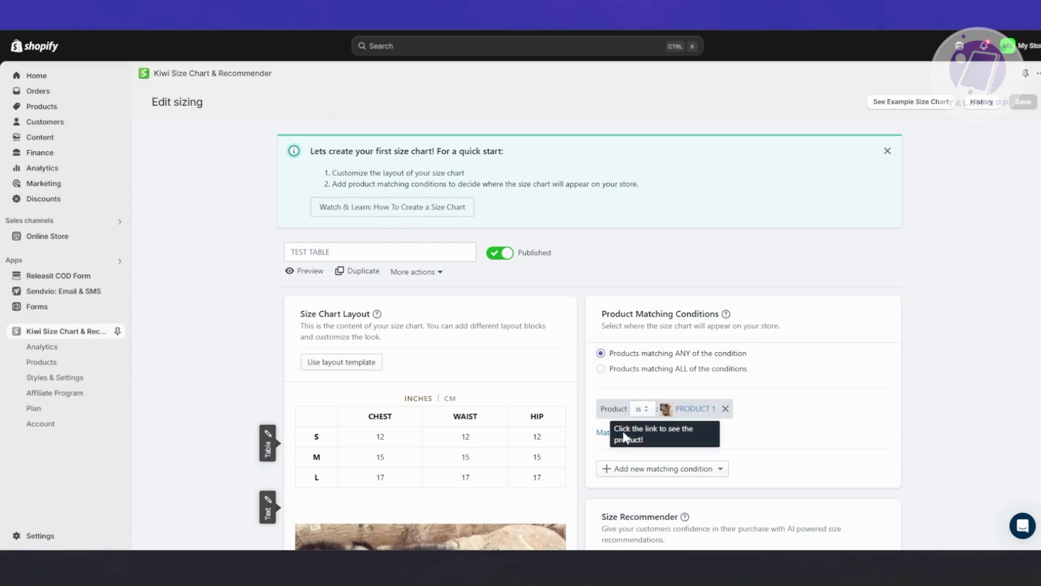
# View the matched PRODUCT 1 on the storefront, examine its size chart pop-up with table and image, and close the pop-up
pyautogui.click(654, 432)
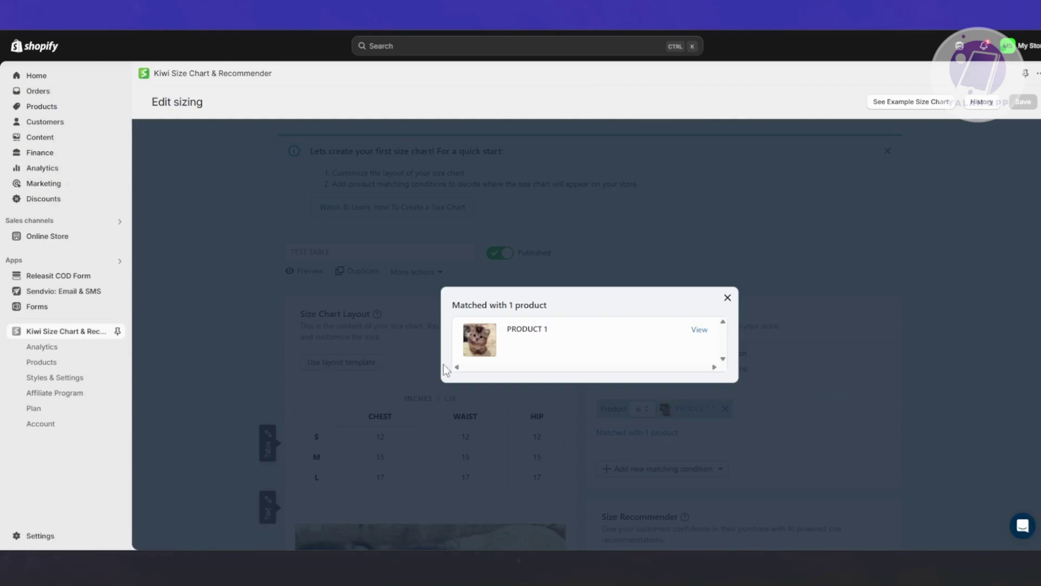
pyautogui.click(699, 329)
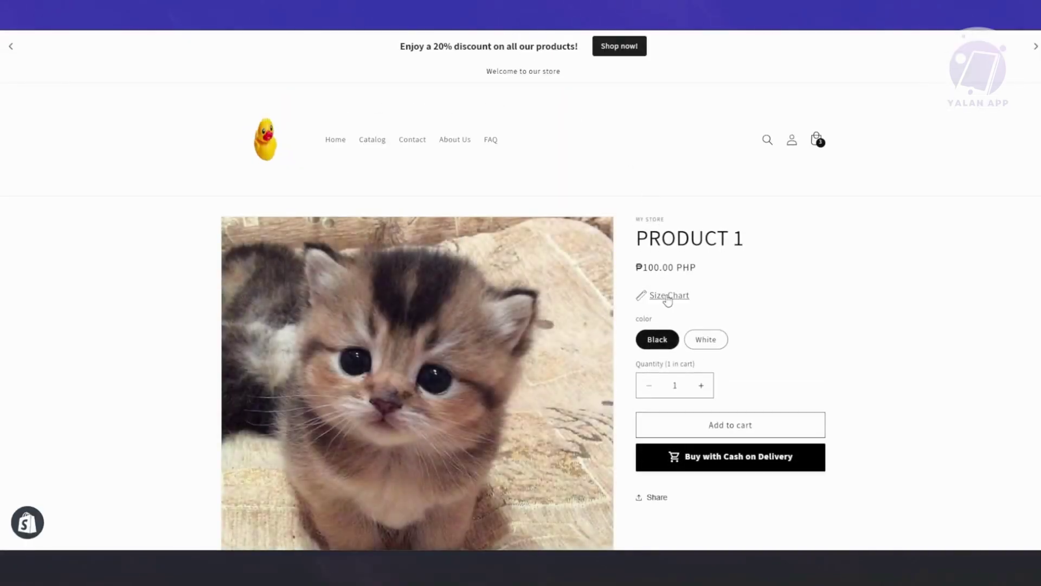
pyautogui.click(674, 298)
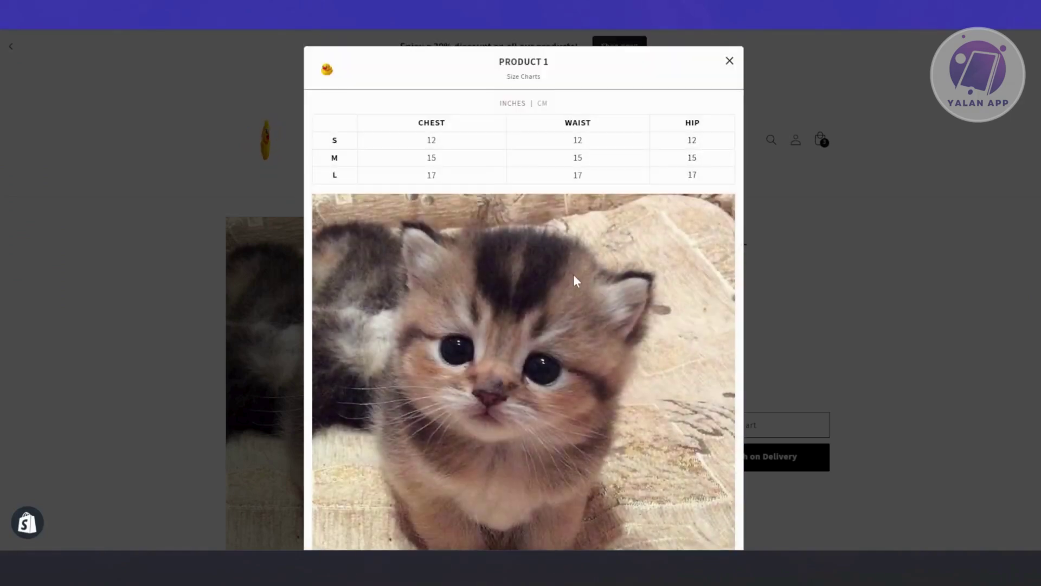
pyautogui.scroll(-2, 574, 278)
pyautogui.scroll(2, 576, 282)
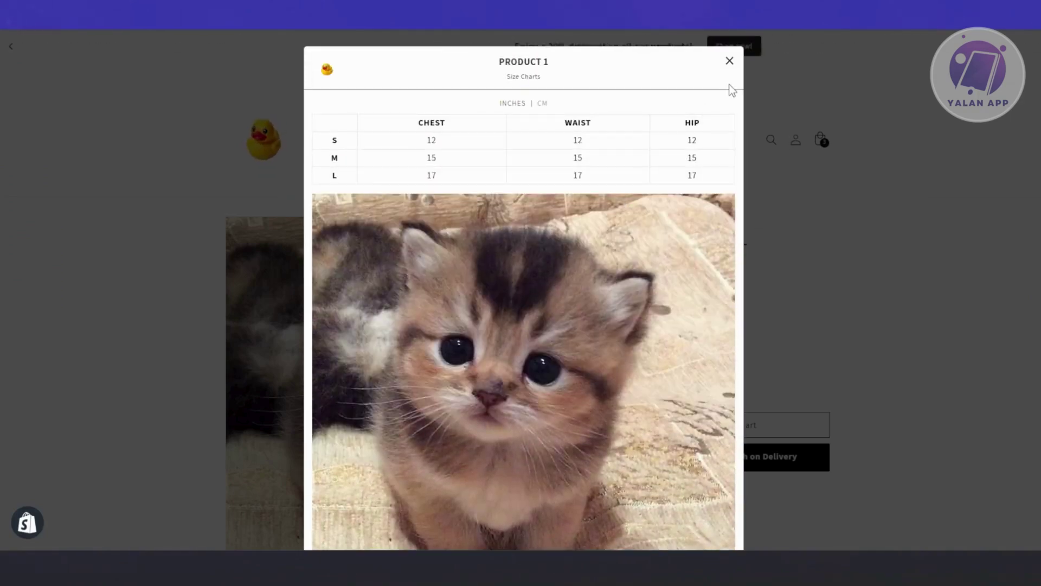
pyautogui.click(730, 60)
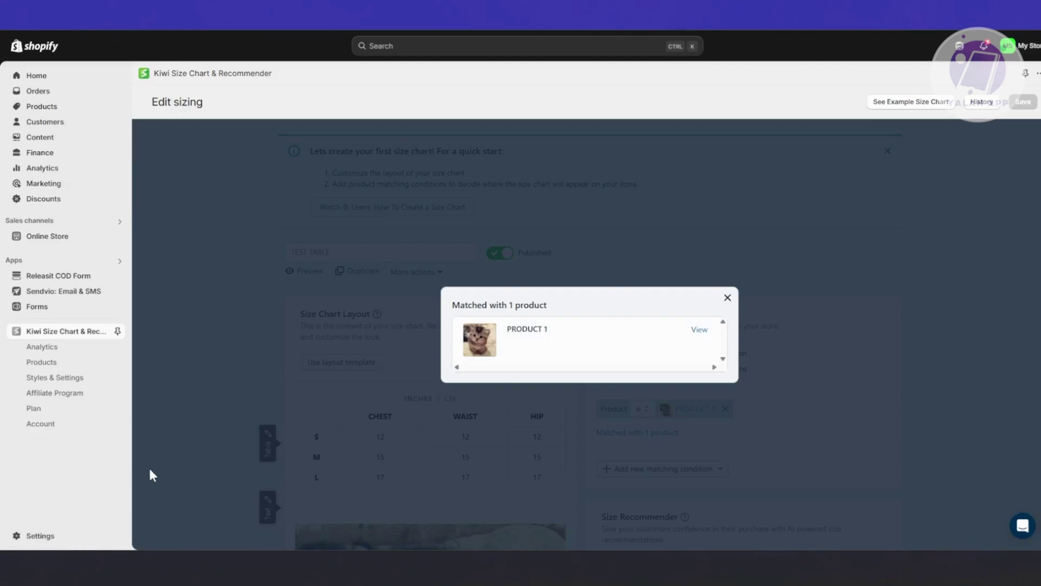
# Return to the size chart dashboard, open the app's Styles & Settings and review the modal settings
pyautogui.click(81, 334)
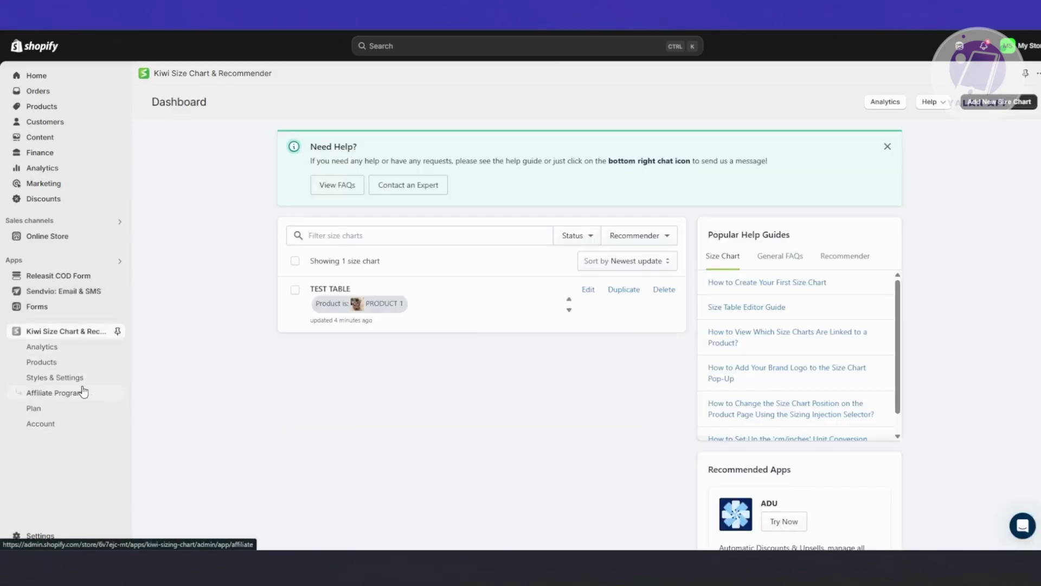
pyautogui.click(60, 381)
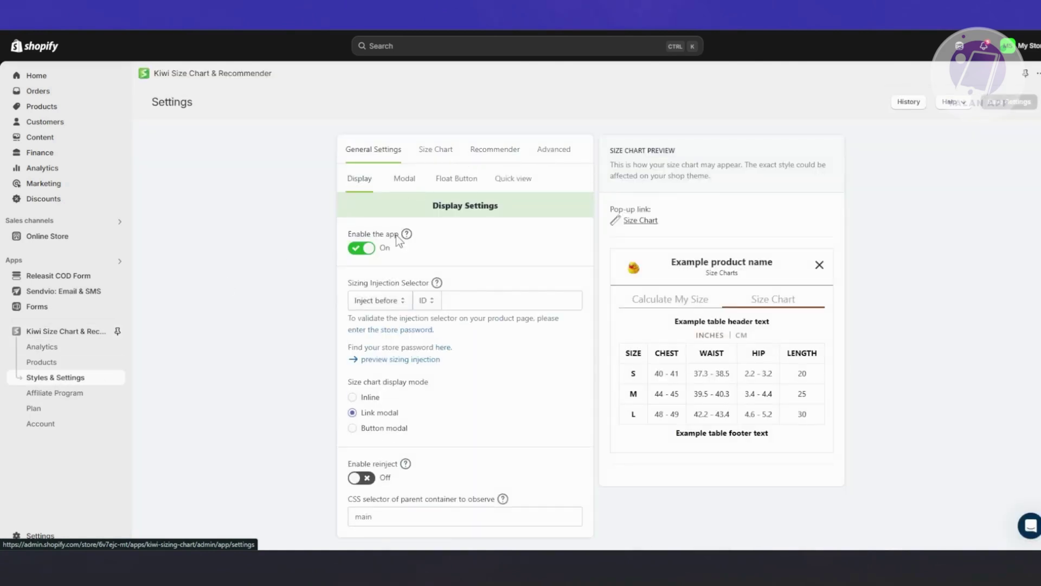
pyautogui.click(405, 179)
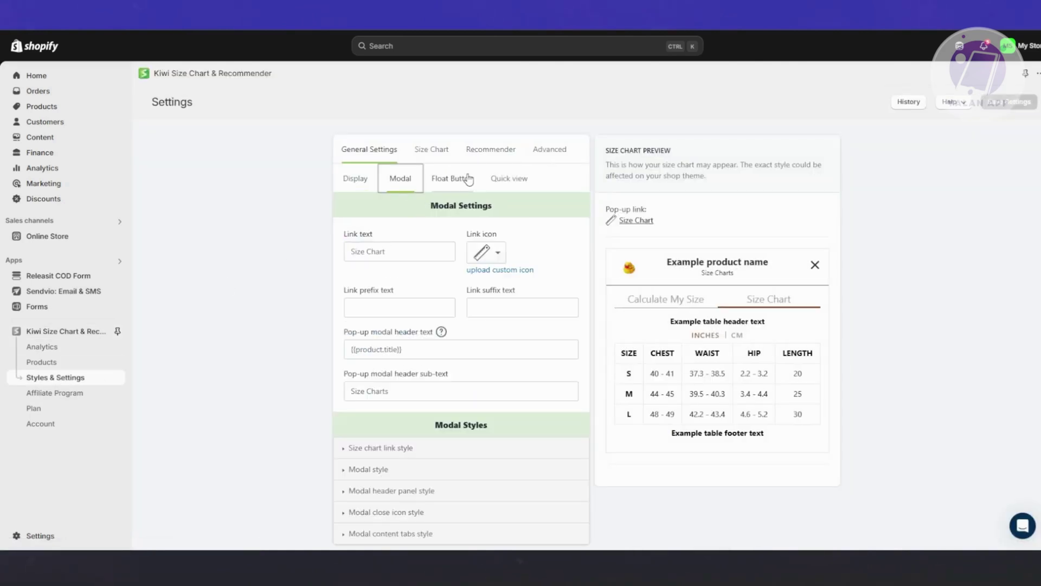
# Try the Inline size chart display mode in the Display settings, then restore Link modal
pyautogui.click(355, 178)
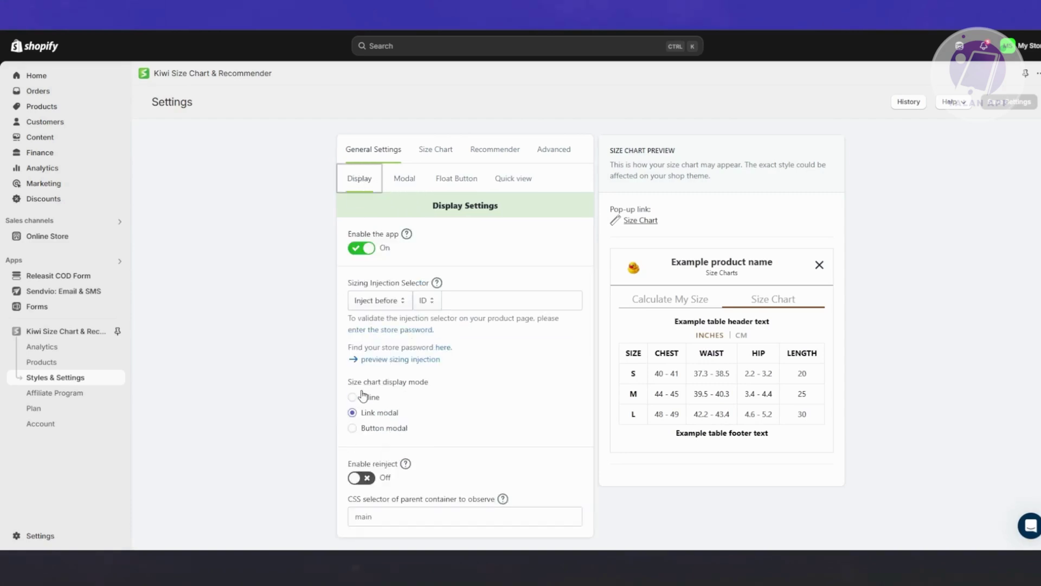
pyautogui.click(352, 398)
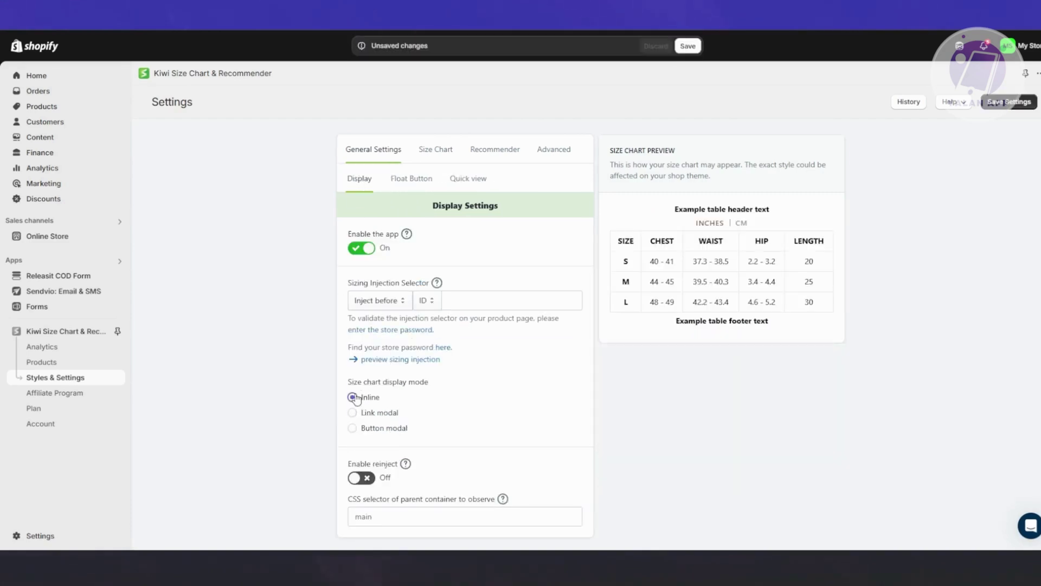
pyautogui.click(354, 413)
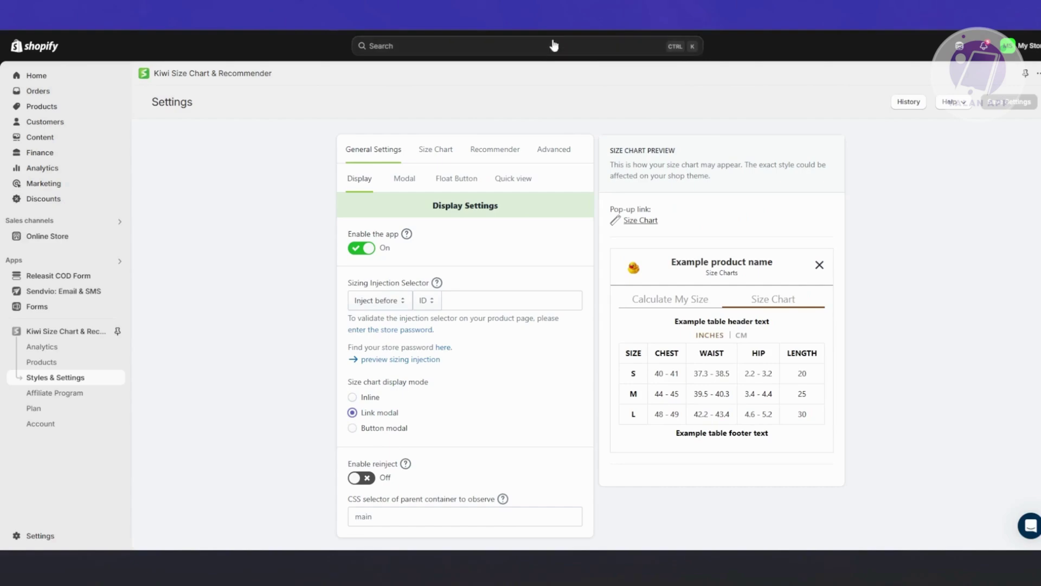